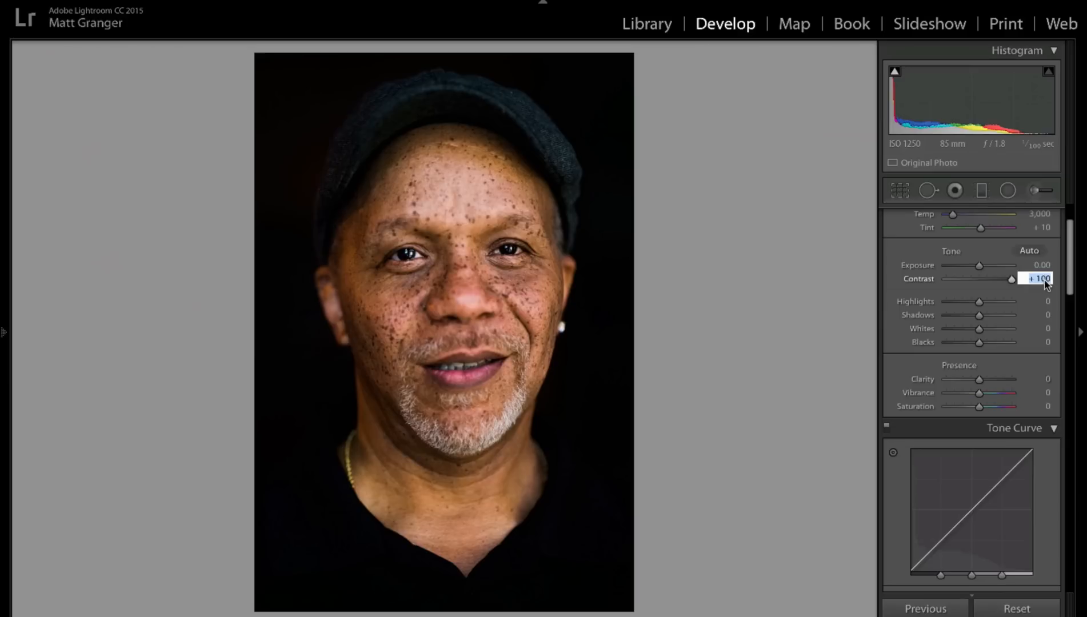
Step: Reset the portrait's Contrast to 0, and try Clarity at +100 before returning it to 0
{"action": "type", "text": "0"}
{"action": "key", "text": "Return"}
{"action": "scroll", "coordinate": [971, 400], "scroll_direction": "down", "scroll_amount": 3}
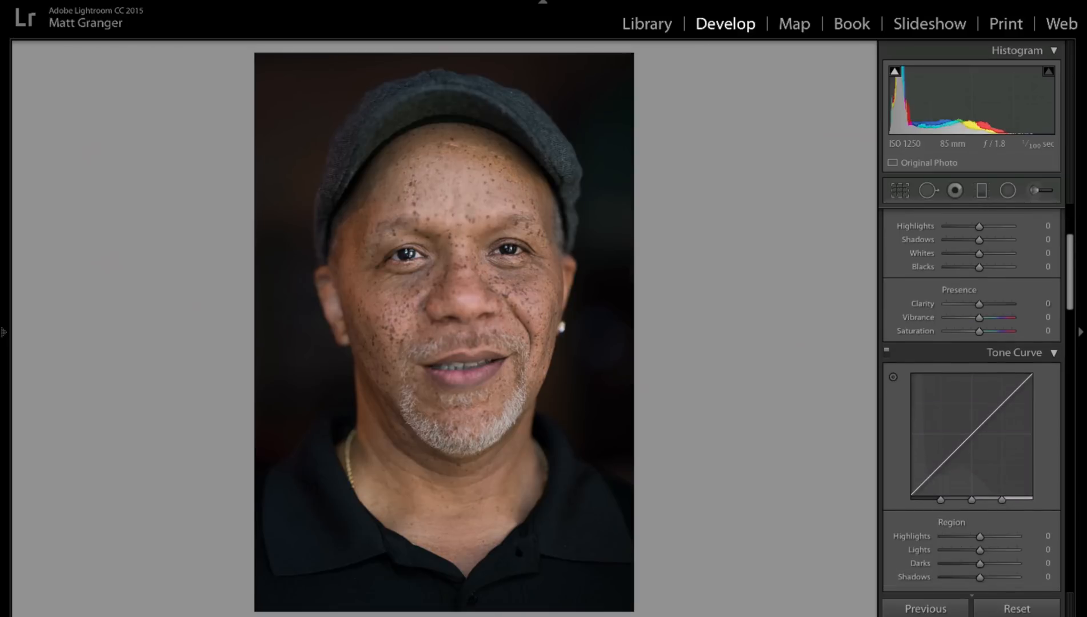
{"action": "left_click_drag", "start_coordinate": [991, 303], "coordinate": [1014, 303]}
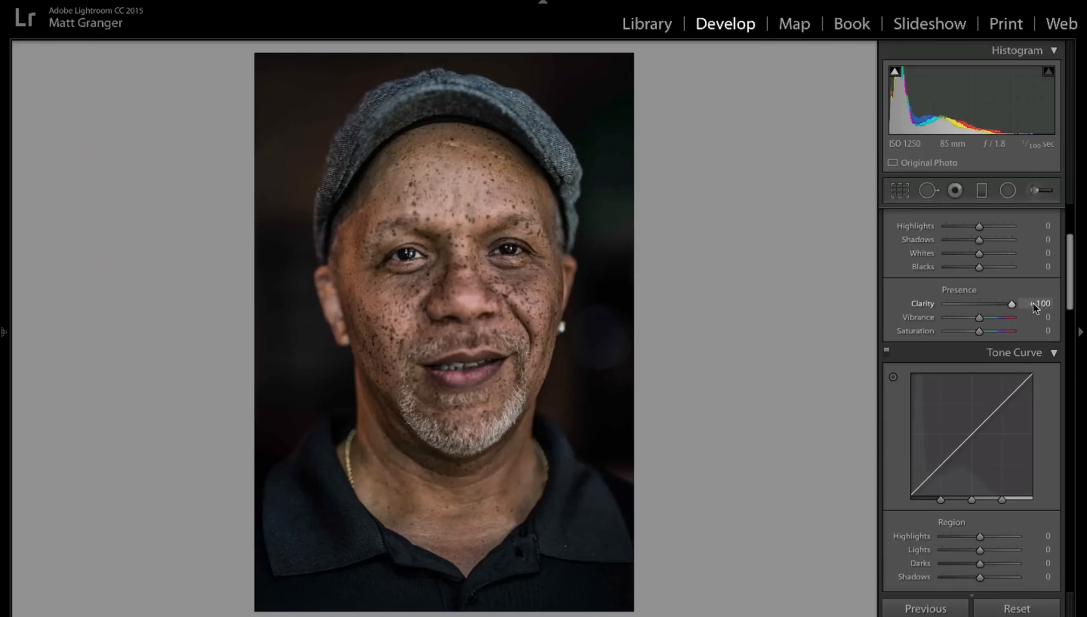
{"action": "left_click_drag", "start_coordinate": [1005, 303], "coordinate": [979, 309]}
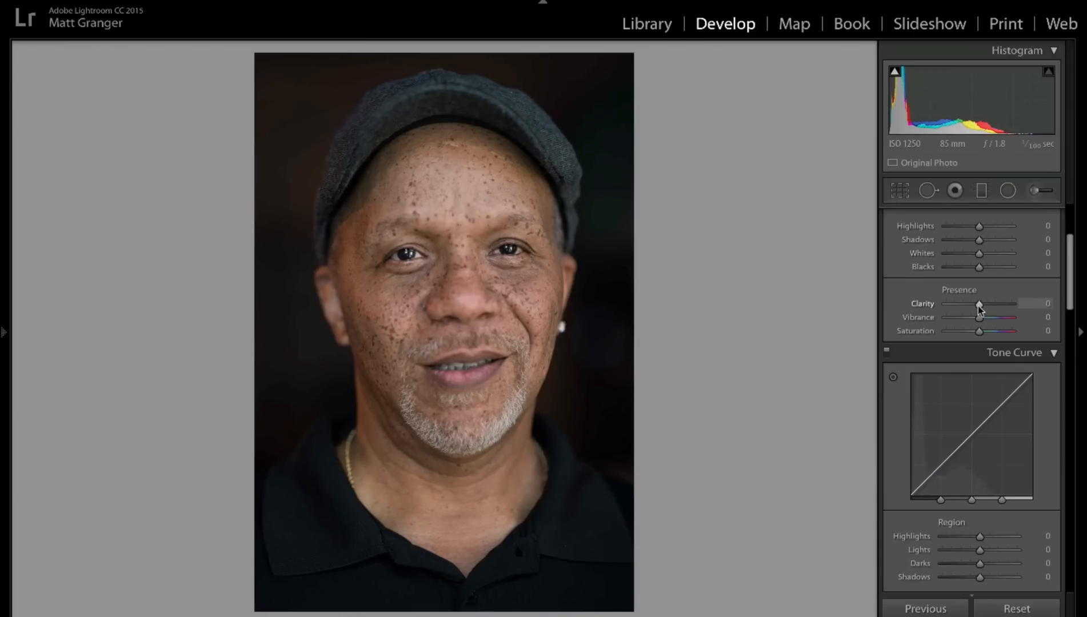
{"action": "scroll", "coordinate": [978, 308], "scroll_direction": "down", "scroll_amount": 2}
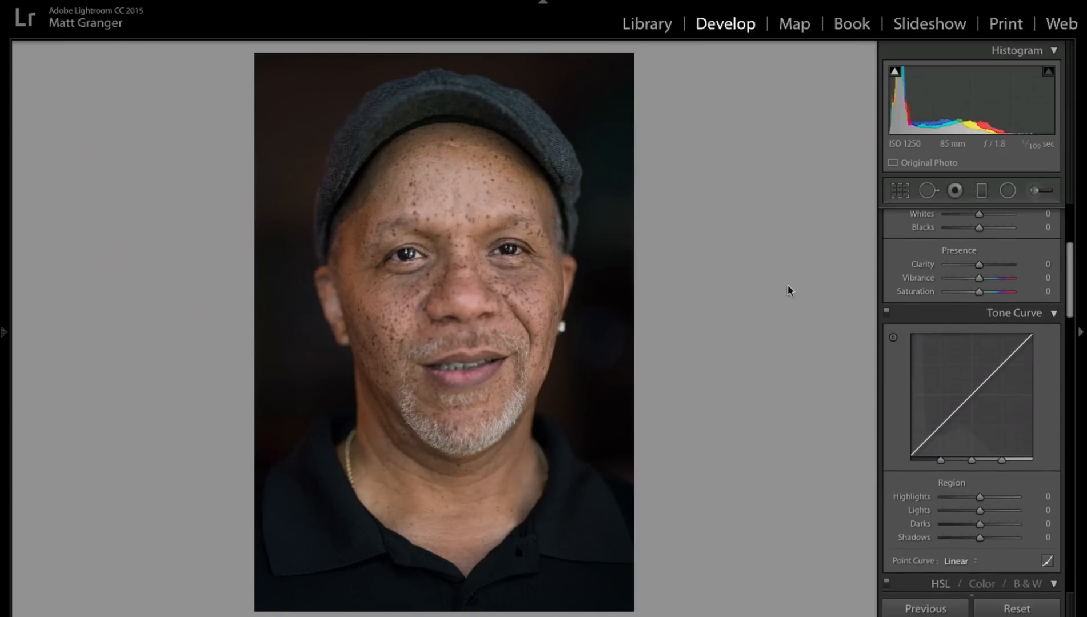
{"action": "scroll", "coordinate": [970, 291], "scroll_direction": "up", "scroll_amount": 6}
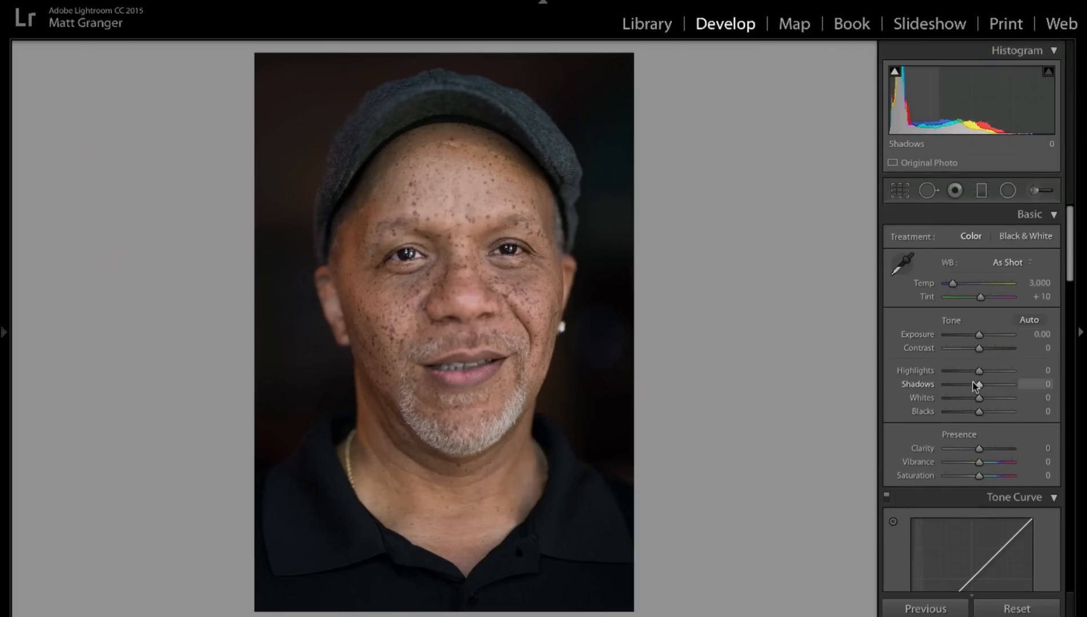
{"action": "mouse_move", "coordinate": [979, 348]}
{"action": "left_mouse_down"}
{"action": "mouse_move", "coordinate": [1009, 347]}
{"action": "mouse_move", "coordinate": [979, 348]}
{"action": "left_mouse_up"}
Step: Try a Sharpening Amount of 150 on the portrait and return it to 0
{"action": "scroll", "coordinate": [978, 349], "scroll_direction": "down", "scroll_amount": 15}
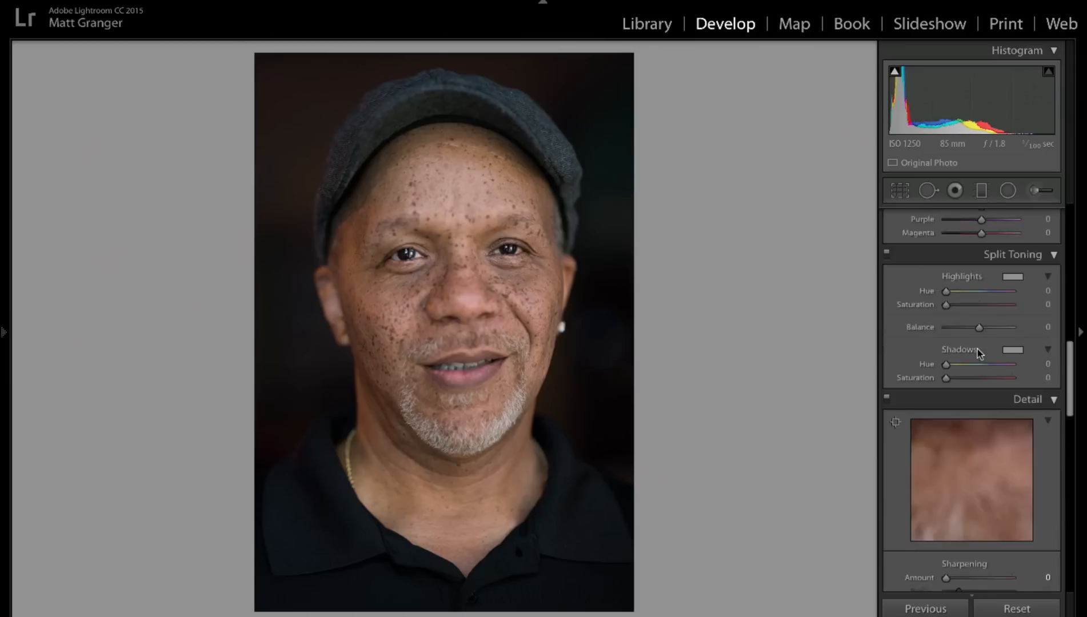
{"action": "scroll", "coordinate": [980, 353], "scroll_direction": "up", "scroll_amount": 3}
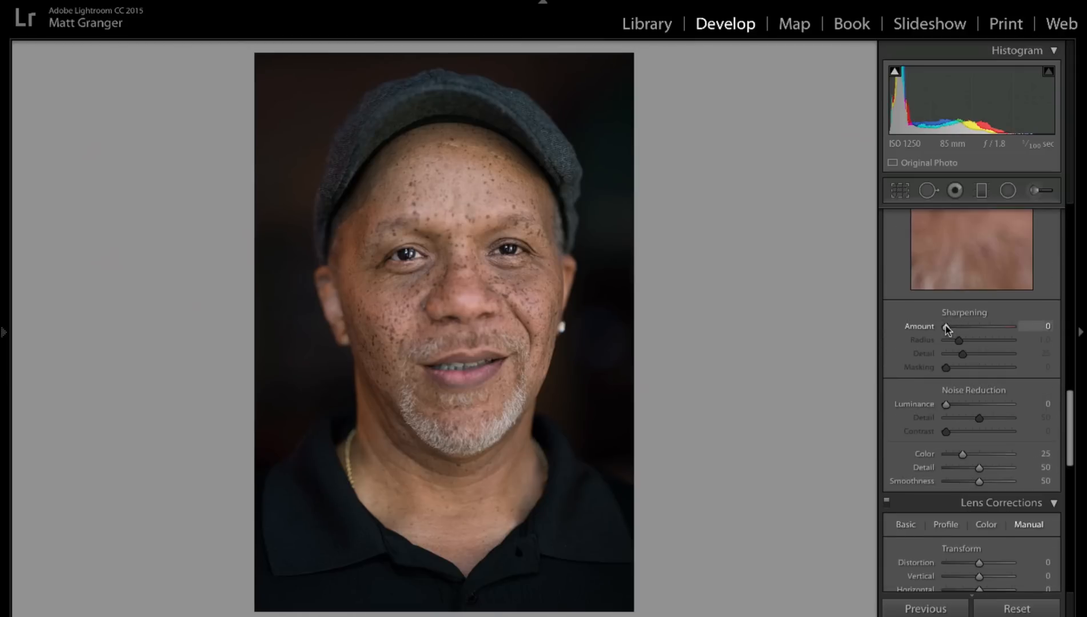
{"action": "scroll", "coordinate": [947, 329], "scroll_direction": "up", "scroll_amount": 1}
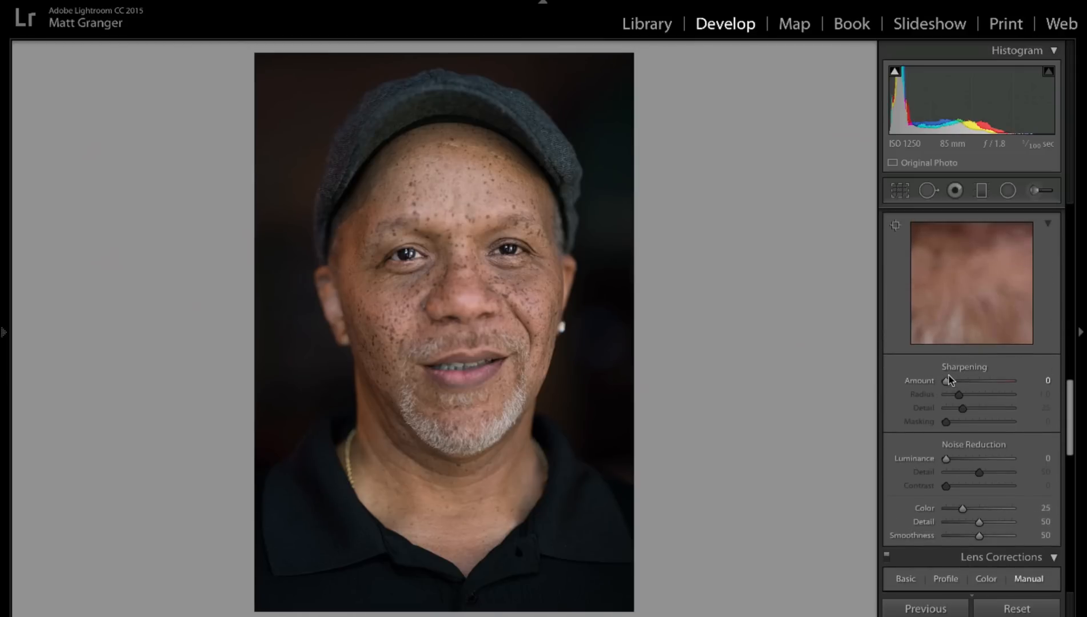
{"action": "left_click_drag", "start_coordinate": [947, 382], "coordinate": [1019, 383]}
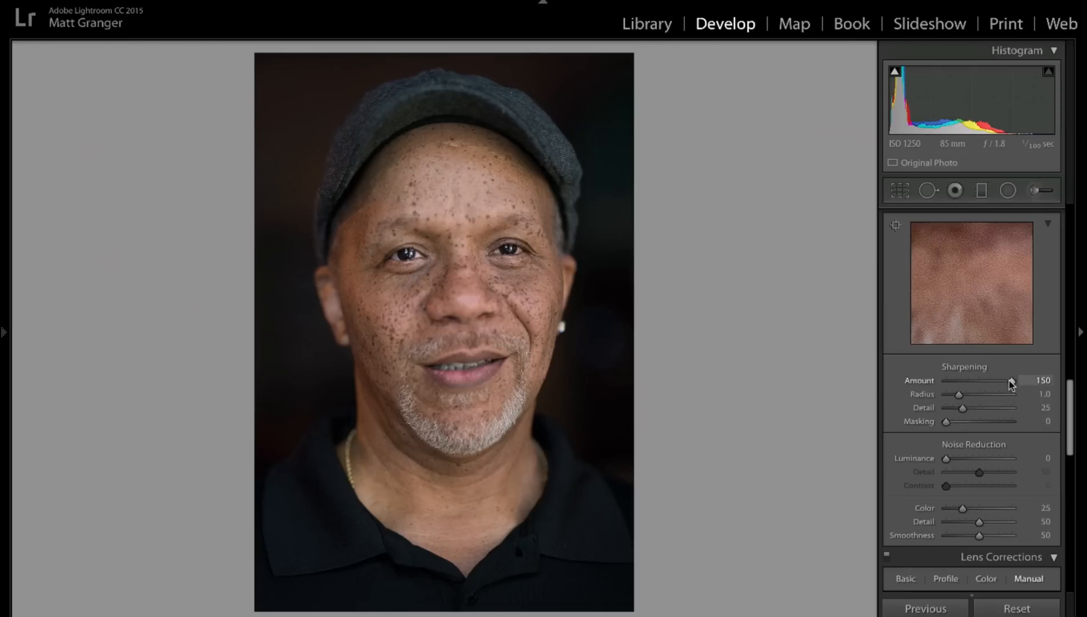
{"action": "left_click_drag", "start_coordinate": [978, 385], "coordinate": [925, 381]}
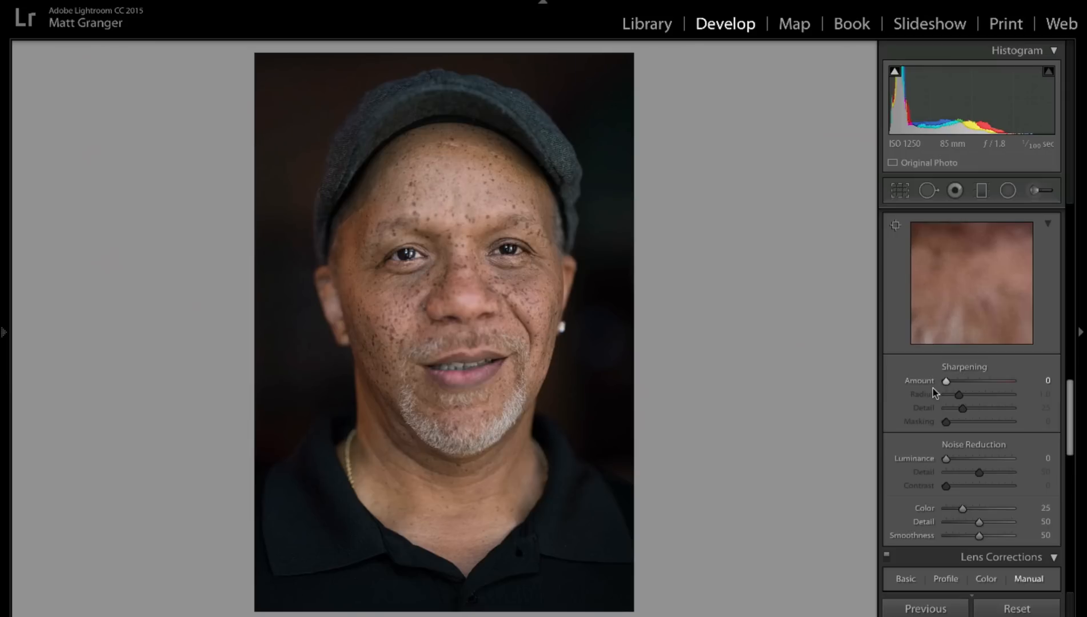
{"action": "scroll", "coordinate": [933, 388], "scroll_direction": "up", "scroll_amount": 8}
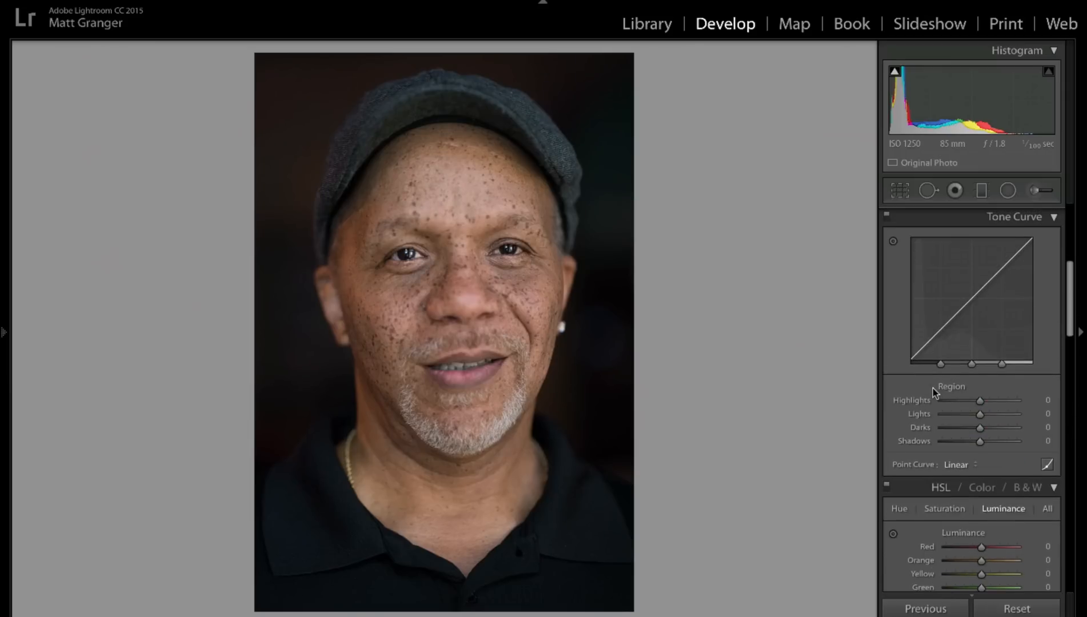
Step: Open the next photo and zoom in on the embroidered vest of the dancing man
{"action": "key", "text": "Right"}
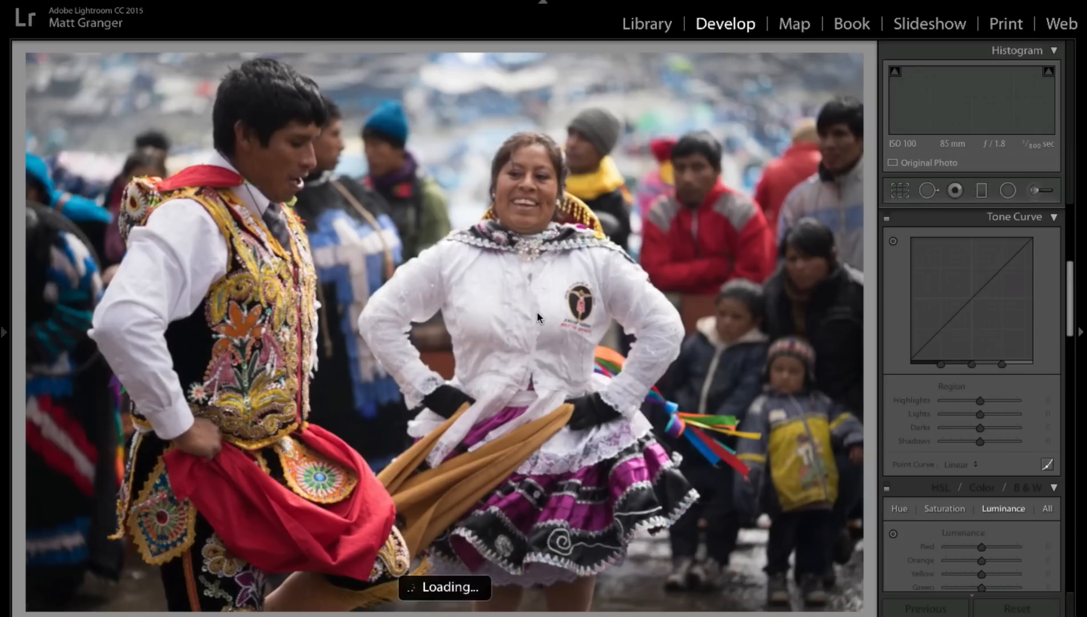
{"action": "left_click", "coordinate": [254, 317]}
{"action": "left_click_drag", "start_coordinate": [254, 317], "coordinate": [532, 85]}
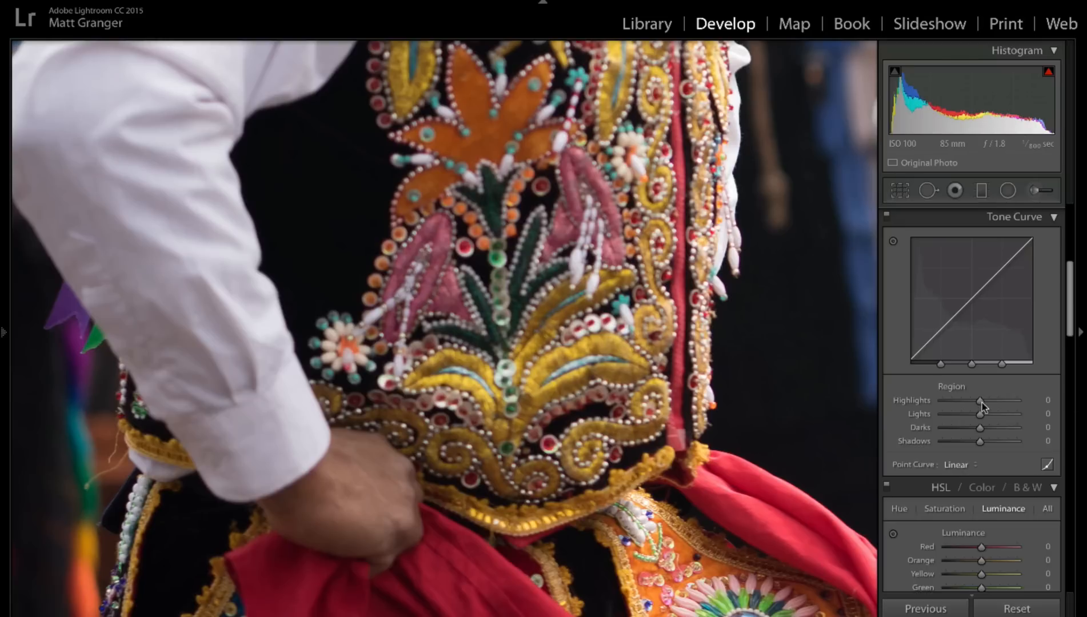
Step: Try Contrast at +100 on the embroidered vest and raise the Sharpening Amount to 150
{"action": "scroll", "coordinate": [980, 409], "scroll_direction": "up", "scroll_amount": 10}
{"action": "scroll", "coordinate": [980, 408], "scroll_direction": "down", "scroll_amount": 2}
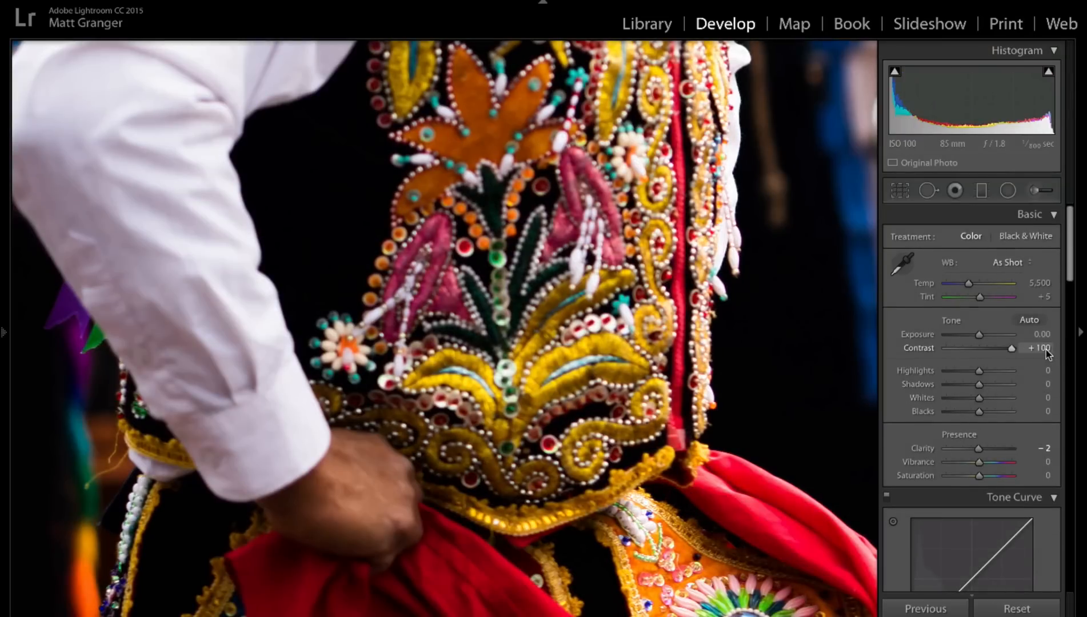
{"action": "scroll", "coordinate": [972, 275], "scroll_direction": "down", "scroll_amount": 15}
{"action": "left_click_drag", "start_coordinate": [957, 268], "coordinate": [1075, 270]}
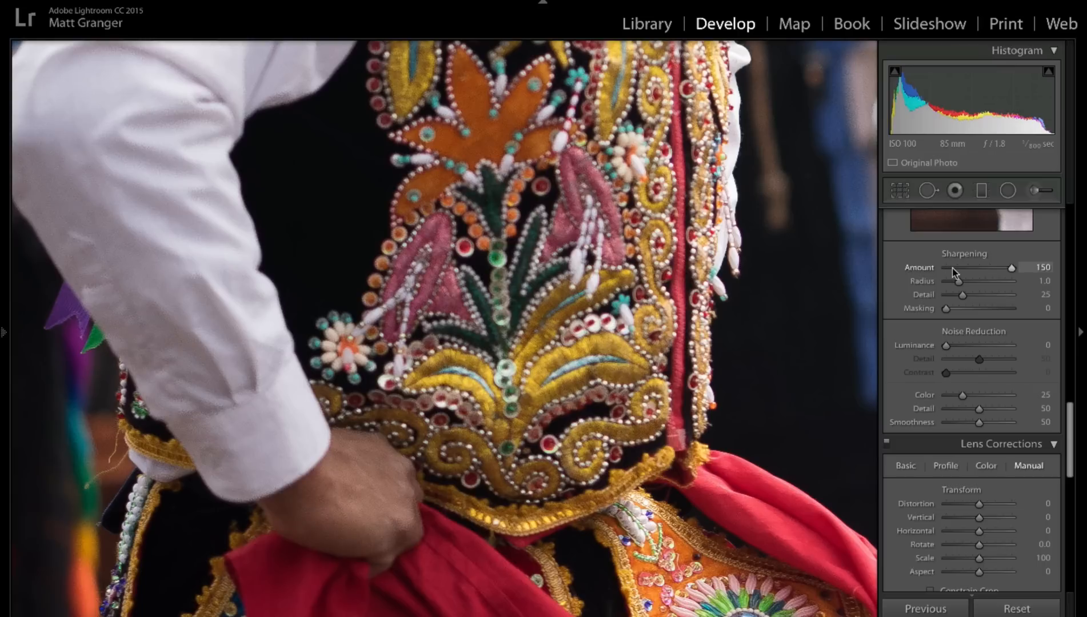
Step: Reset the Clarity of the dancers photo to 0
{"action": "scroll", "coordinate": [954, 268], "scroll_direction": "up", "scroll_amount": 15}
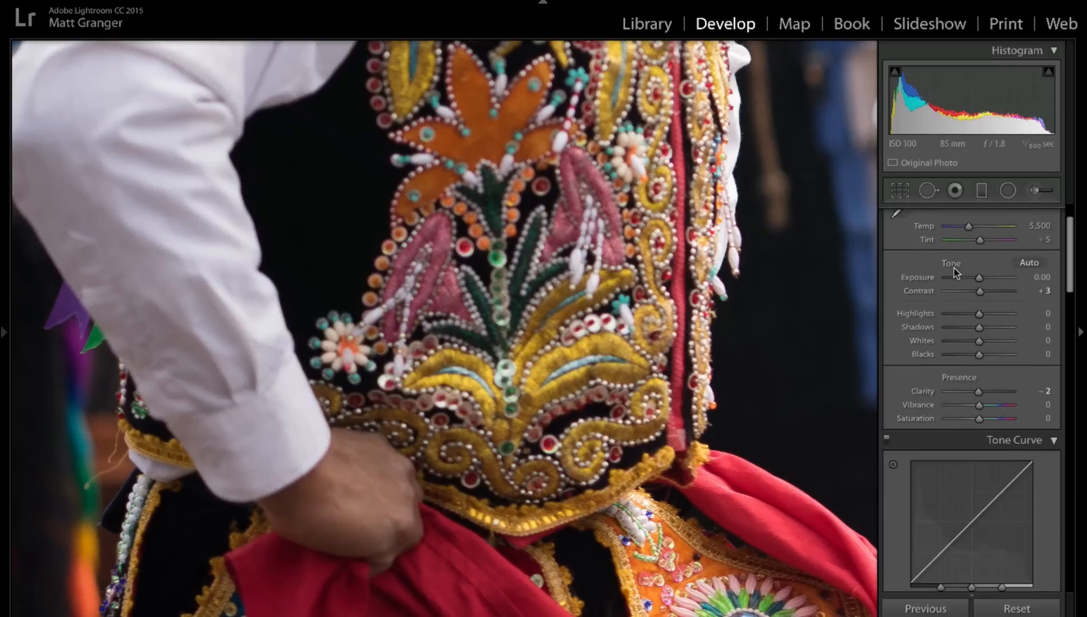
{"action": "mouse_move", "coordinate": [980, 394]}
{"action": "left_mouse_down"}
{"action": "mouse_move", "coordinate": [1036, 393]}
{"action": "mouse_move", "coordinate": [980, 397]}
{"action": "left_mouse_up"}
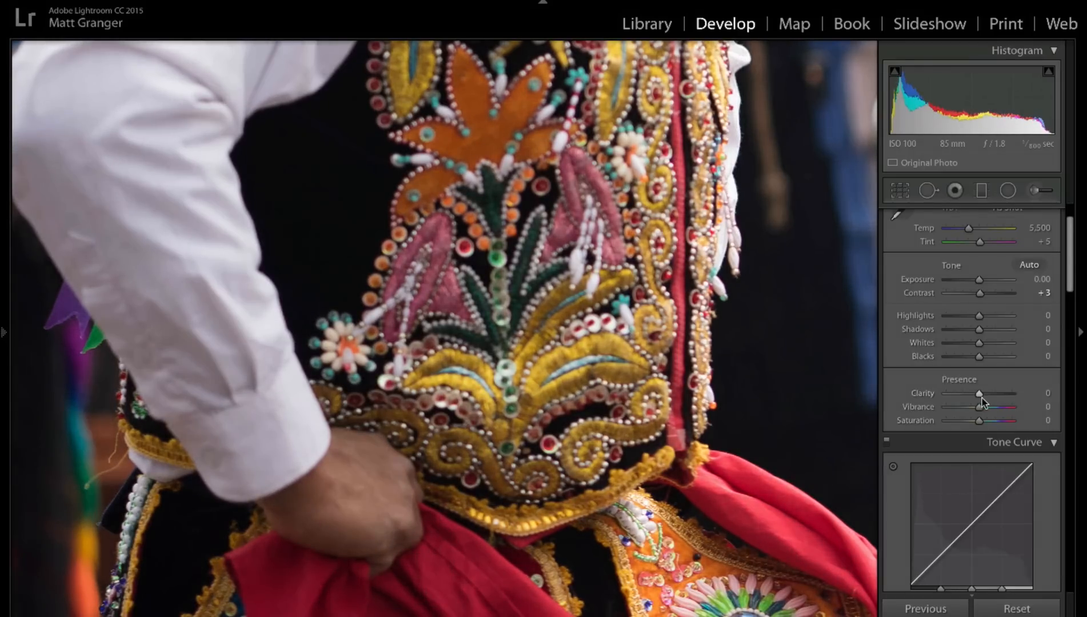
{"action": "scroll", "coordinate": [1016, 392], "scroll_direction": "down", "scroll_amount": 1}
{"action": "scroll", "coordinate": [1017, 392], "scroll_direction": "down", "scroll_amount": 1}
{"action": "left_click", "coordinate": [1013, 390]}
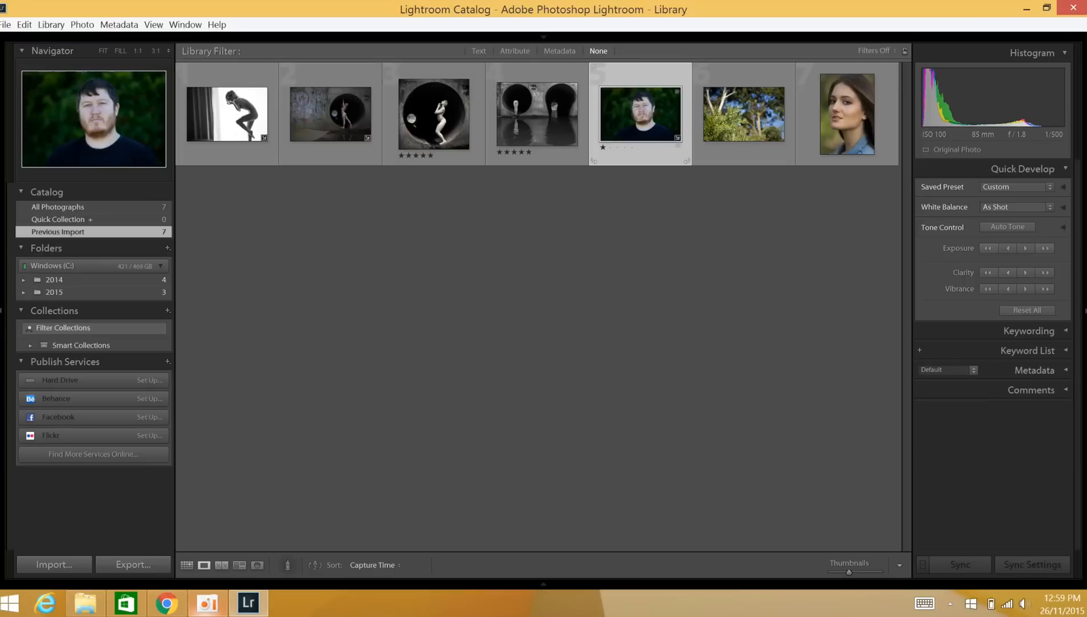
Step: Open the bearded man's portrait for developing and raise its overall Clarity to +100
{"action": "key", "text": "e"}
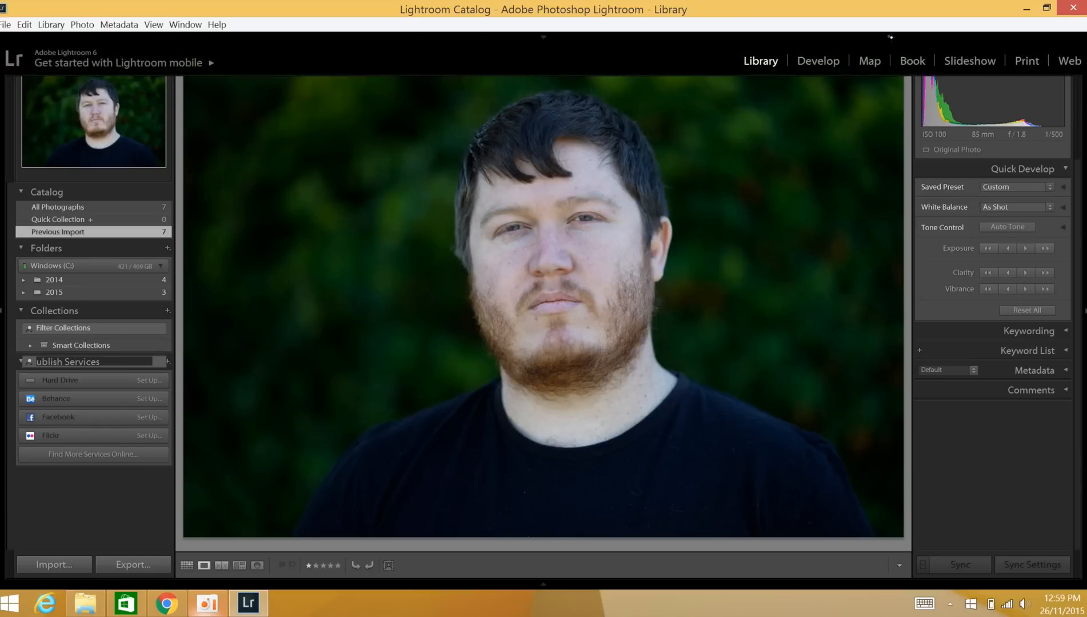
{"action": "key", "text": "d"}
{"action": "key", "text": "period"}
{"action": "key", "text": "period"}
{"action": "key", "text": "period"}
{"action": "key", "text": "period"}
{"action": "key", "text": "period"}
{"action": "key", "text": "period"}
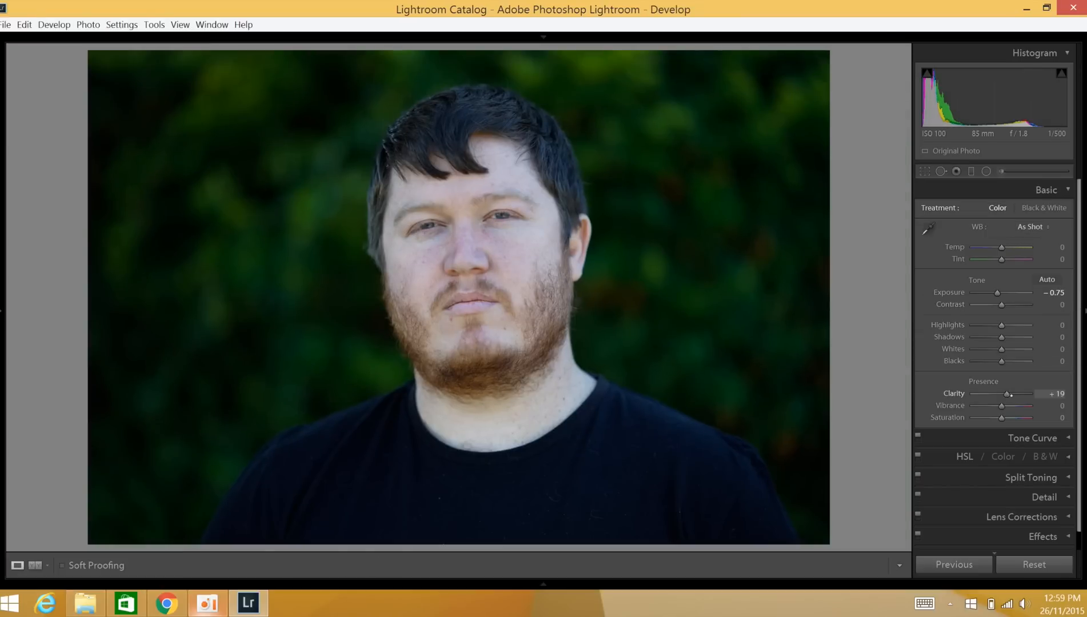
{"action": "left_click_drag", "start_coordinate": [1009, 394], "coordinate": [1032, 393]}
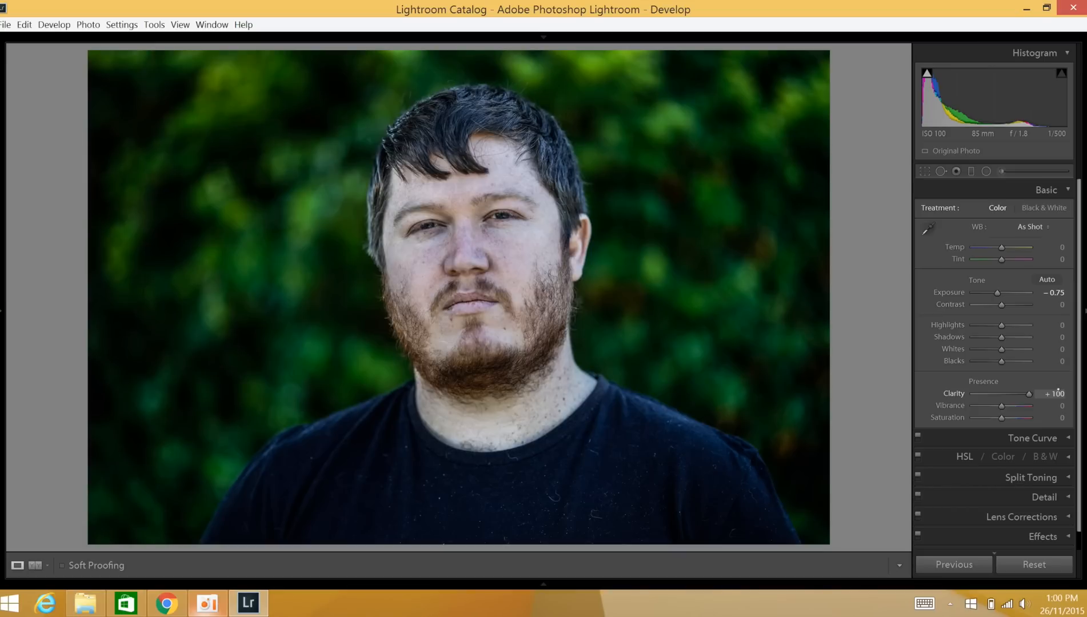
{"action": "mouse_move", "coordinate": [1024, 394]}
{"action": "left_mouse_down"}
{"action": "mouse_move", "coordinate": [998, 394]}
{"action": "mouse_move", "coordinate": [1036, 389]}
{"action": "left_mouse_up"}
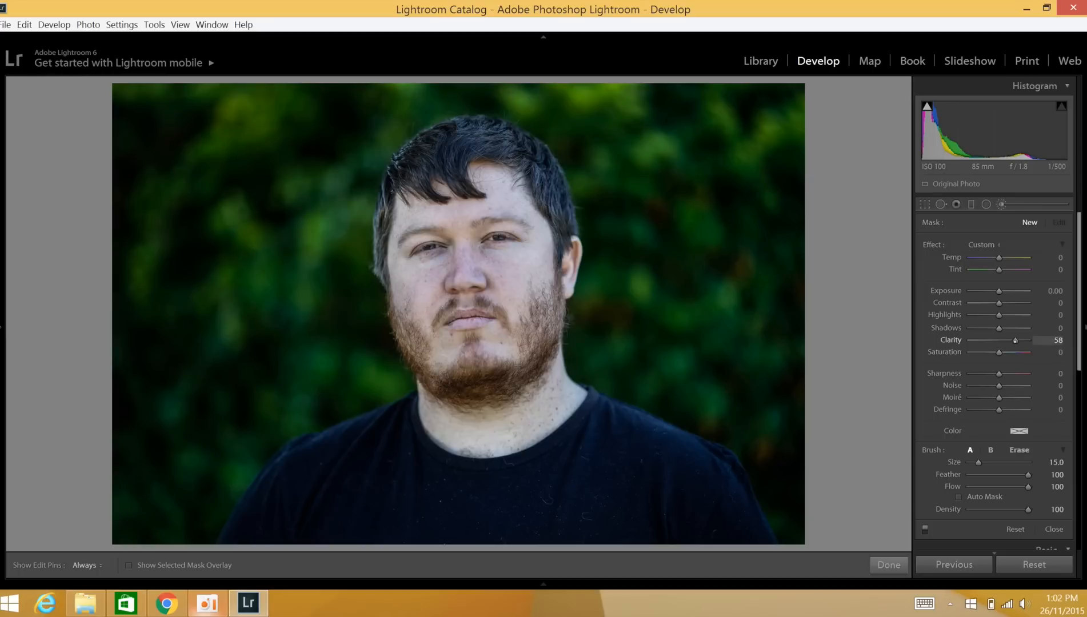
Step: Configure the Adjustment Brush with Clarity 58, Size 17.7 and Feather 49
{"action": "left_click_drag", "start_coordinate": [1014, 341], "coordinate": [1015, 340]}
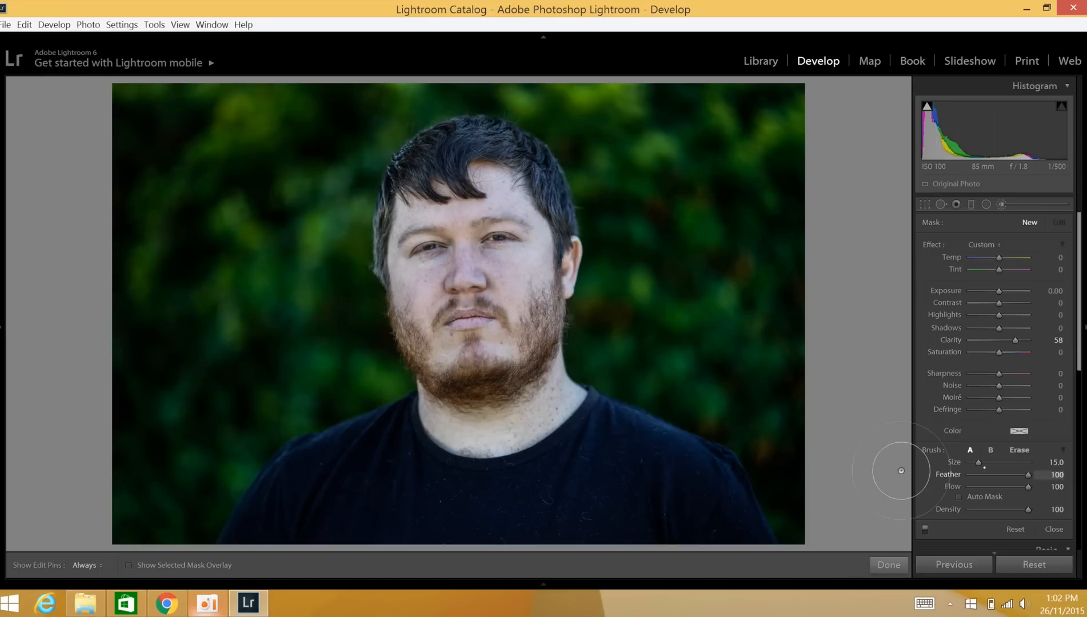
{"action": "scroll", "coordinate": [901, 458], "scroll_direction": "up", "scroll_amount": 6}
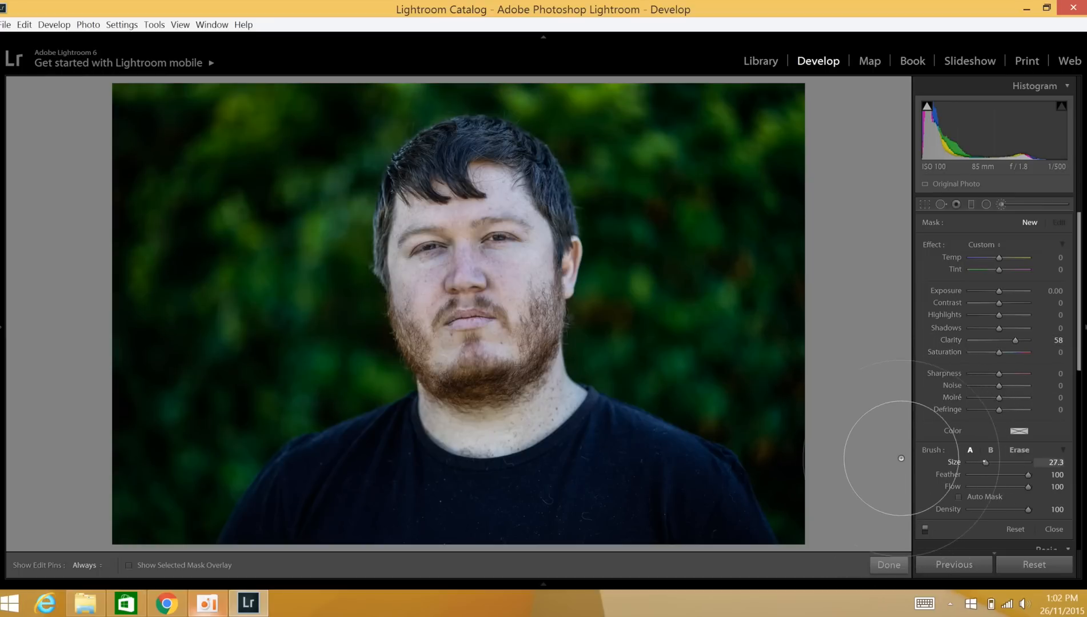
{"action": "scroll", "coordinate": [900, 457], "scroll_direction": "down", "scroll_amount": 3}
{"action": "scroll", "coordinate": [901, 460], "scroll_direction": "down", "scroll_amount": 2}
{"action": "scroll", "coordinate": [901, 468], "scroll_direction": "down", "scroll_amount": 9, "text": "shift"}
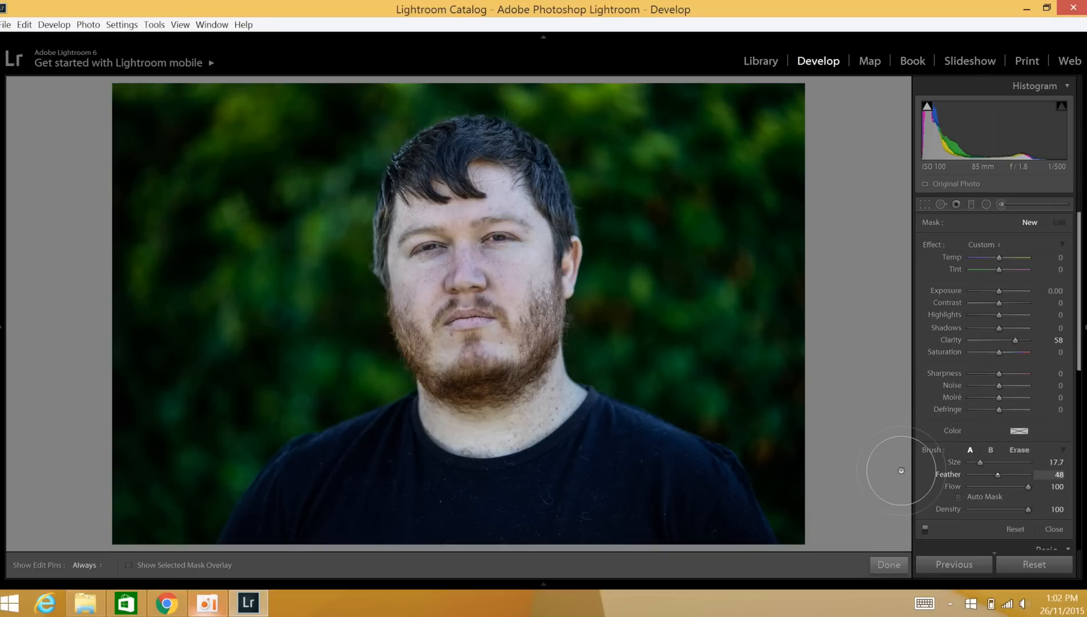
{"action": "left_click_drag", "start_coordinate": [998, 475], "coordinate": [998, 475]}
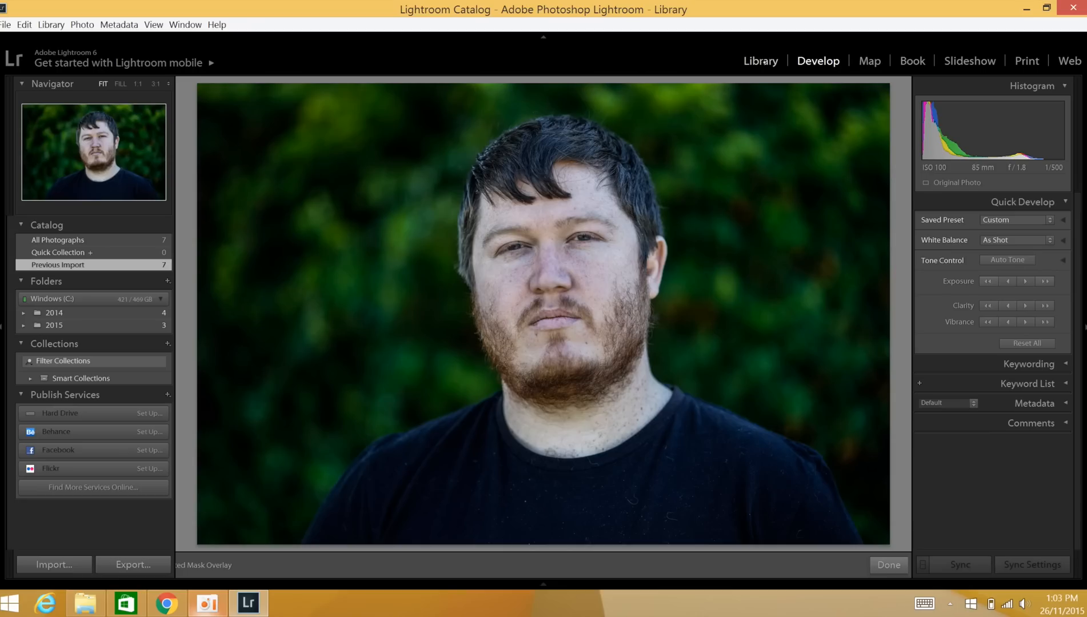
Step: Switch to the photo of leafy branches and trees, and crop it tighter with a straightening angle of 1.48
{"action": "left_click", "coordinate": [761, 60]}
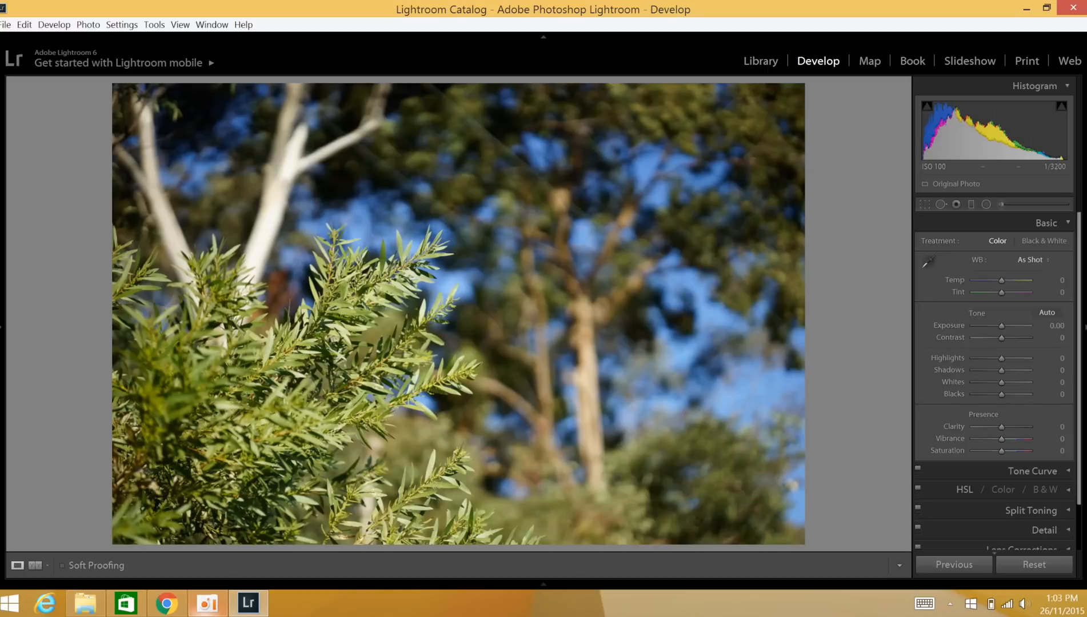
{"action": "key", "text": "r"}
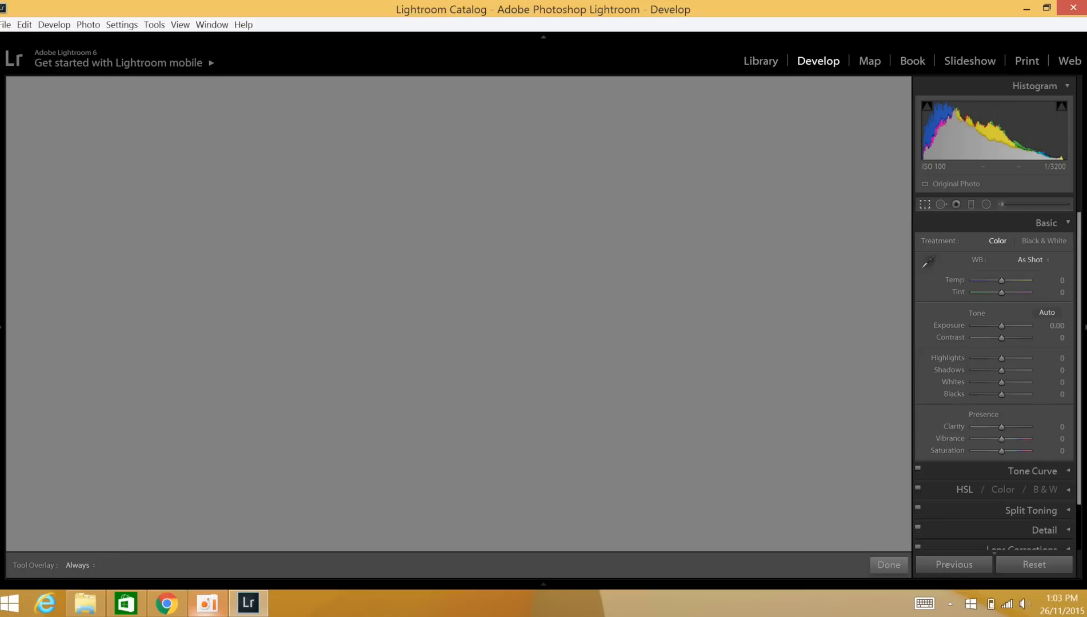
{"action": "left_click_drag", "start_coordinate": [129, 545], "coordinate": [177, 465]}
{"action": "left_click_drag", "start_coordinate": [729, 147], "coordinate": [734, 155]}
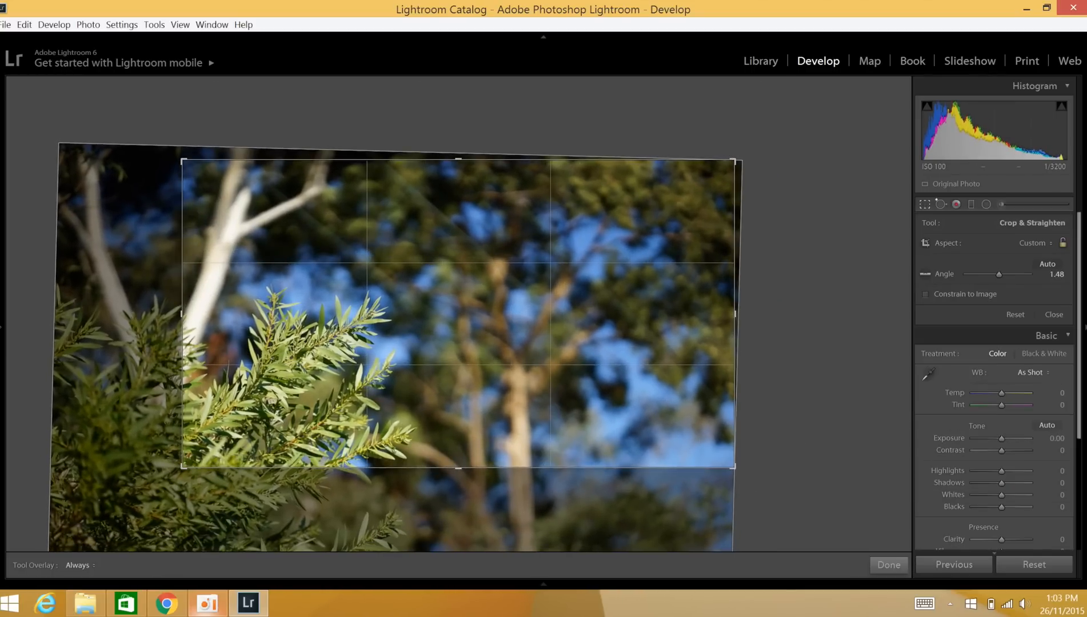
{"action": "left_click", "coordinate": [924, 205]}
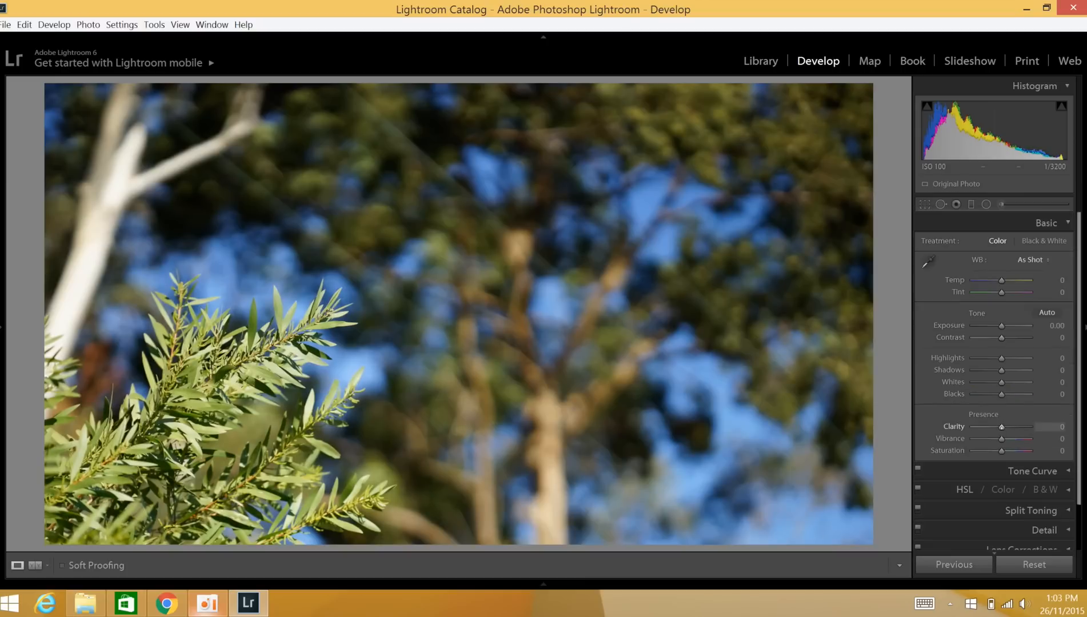
Step: Try a higher overall Clarity, and configure the Adjustment Brush with Clarity 73, Size 6.7, Feather 40 and Auto Mask enabled
{"action": "left_click_drag", "start_coordinate": [1019, 425], "coordinate": [1030, 426]}
{"action": "key", "text": "k"}
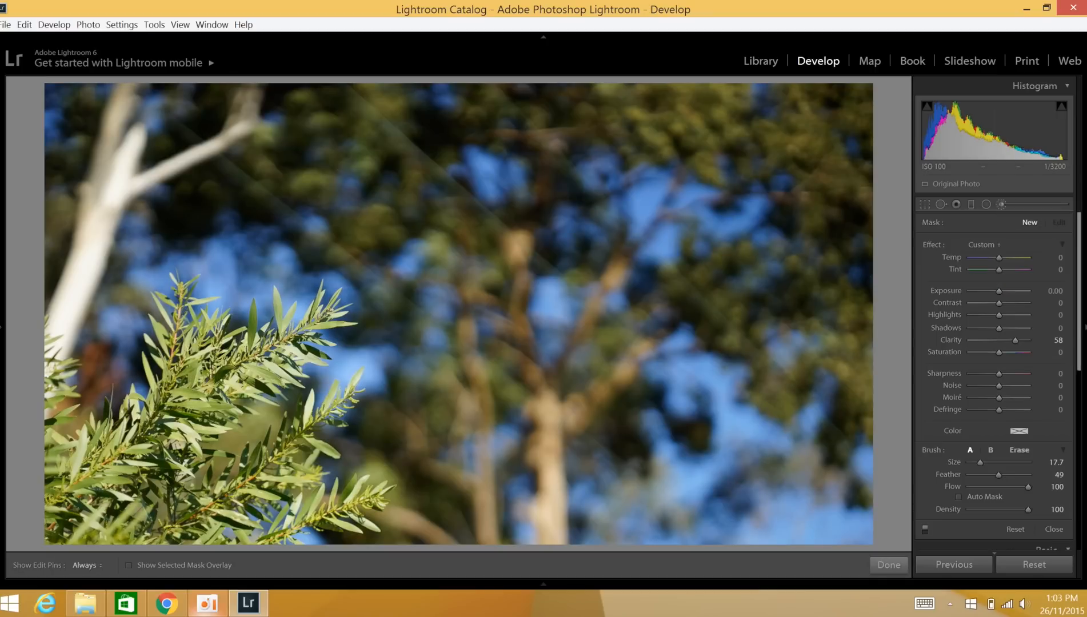
{"action": "left_click_drag", "start_coordinate": [1031, 339], "coordinate": [1019, 341]}
{"action": "scroll", "coordinate": [901, 458], "scroll_direction": "down", "scroll_amount": 5}
{"action": "left_click_drag", "start_coordinate": [972, 462], "coordinate": [993, 474]}
Step: Paint the Clarity 73 brush adjustment over the in-focus leaves, stem and flower buds of the foreground branch
{"action": "mouse_move", "coordinate": [226, 377]}
{"action": "left_mouse_down"}
{"action": "mouse_move", "coordinate": [194, 374]}
{"action": "mouse_move", "coordinate": [184, 403]}
{"action": "mouse_move", "coordinate": [255, 369]}
{"action": "left_mouse_up"}
{"action": "mouse_move", "coordinate": [170, 419]}
{"action": "left_mouse_down"}
{"action": "mouse_move", "coordinate": [198, 497]}
{"action": "mouse_move", "coordinate": [204, 478]}
{"action": "left_mouse_up"}
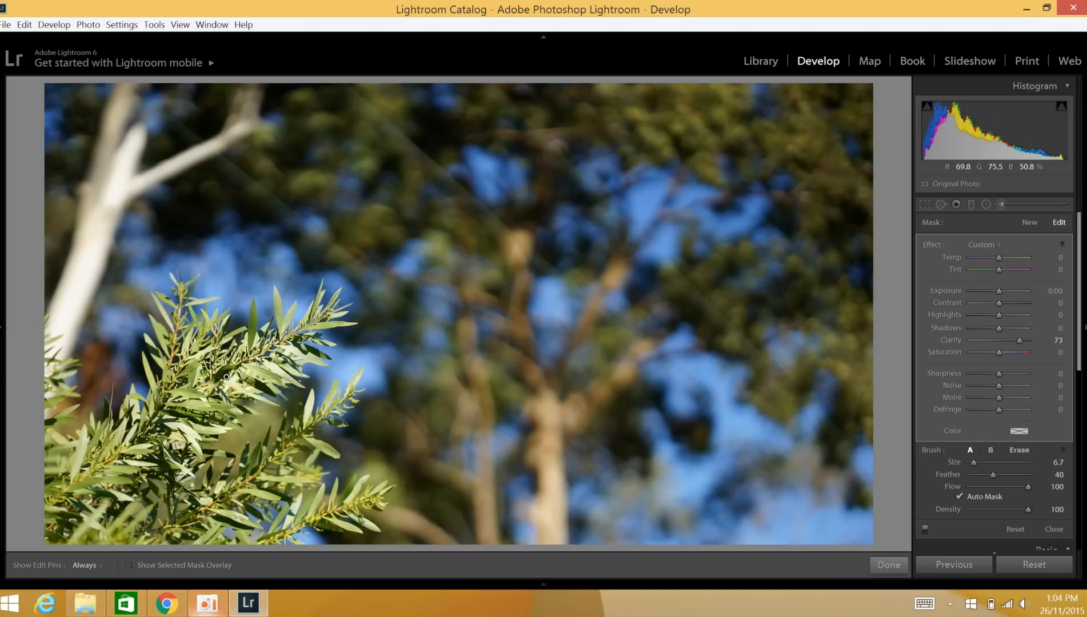
{"action": "key", "text": "z"}
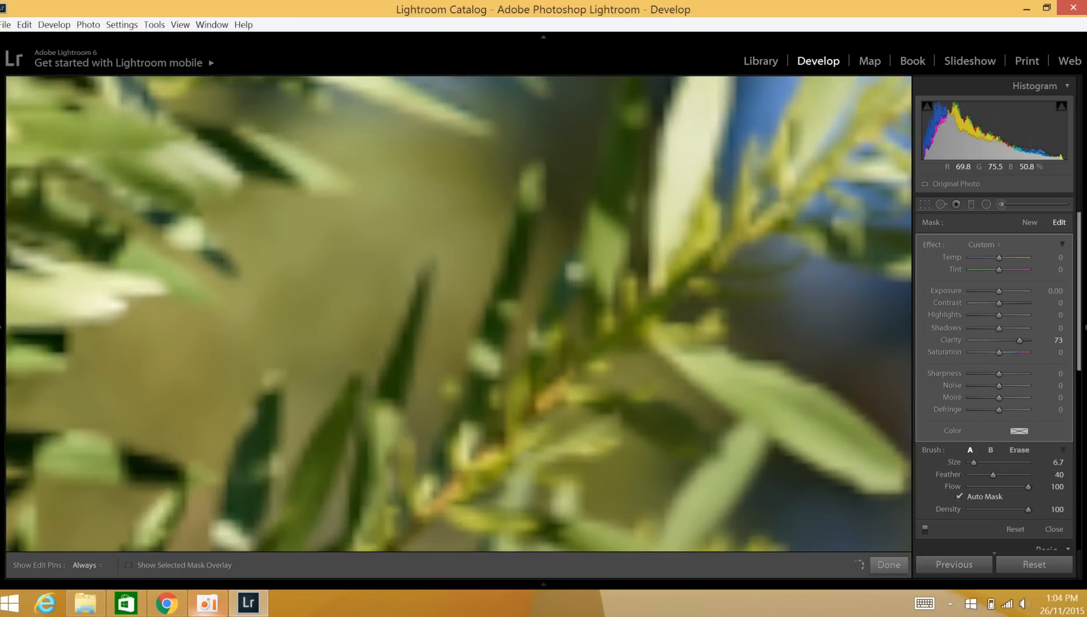
{"action": "left_click_drag", "start_coordinate": [577, 274], "coordinate": [335, 355]}
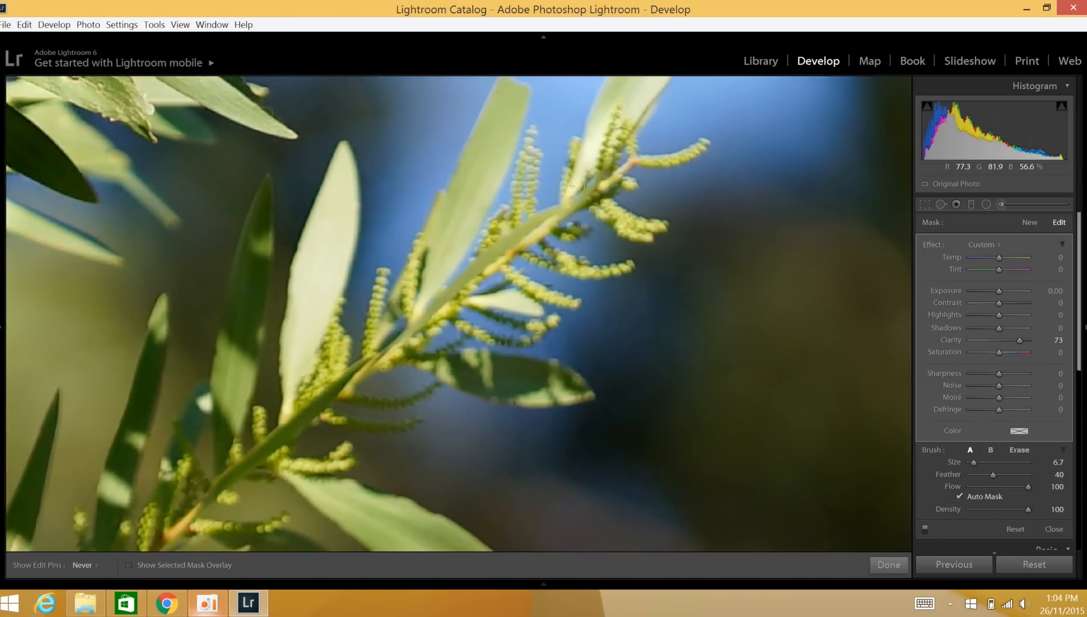
{"action": "left_click_drag", "start_coordinate": [537, 232], "coordinate": [565, 178]}
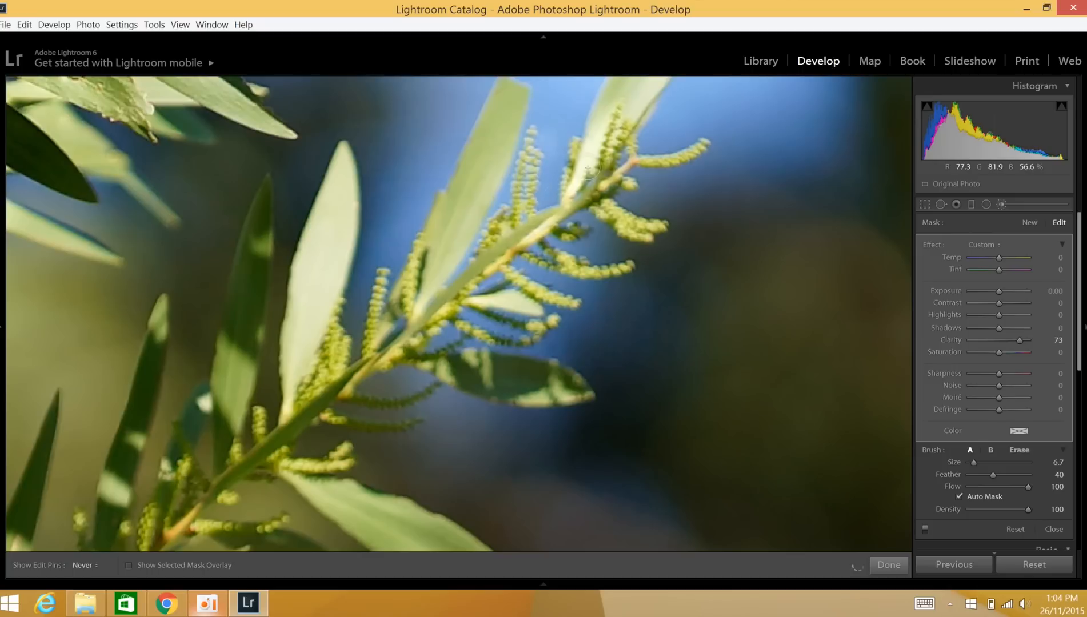
{"action": "mouse_move", "coordinate": [629, 91]}
{"action": "left_mouse_down"}
{"action": "mouse_move", "coordinate": [606, 155]}
{"action": "mouse_move", "coordinate": [636, 168]}
{"action": "mouse_move", "coordinate": [695, 159]}
{"action": "mouse_move", "coordinate": [609, 176]}
{"action": "mouse_move", "coordinate": [589, 205]}
{"action": "mouse_move", "coordinate": [642, 225]}
{"action": "left_mouse_up"}
{"action": "key", "text": "h"}
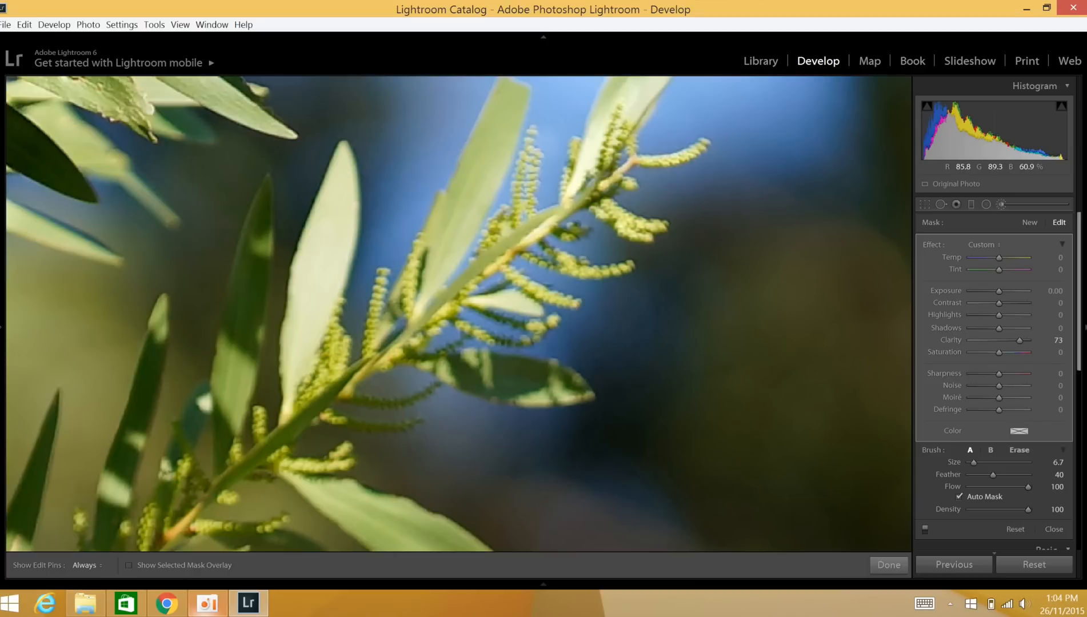
Step: Open the black-and-white photo of the woman beside the curtain for developing and try an overall Clarity of -100
{"action": "left_click", "coordinate": [760, 61]}
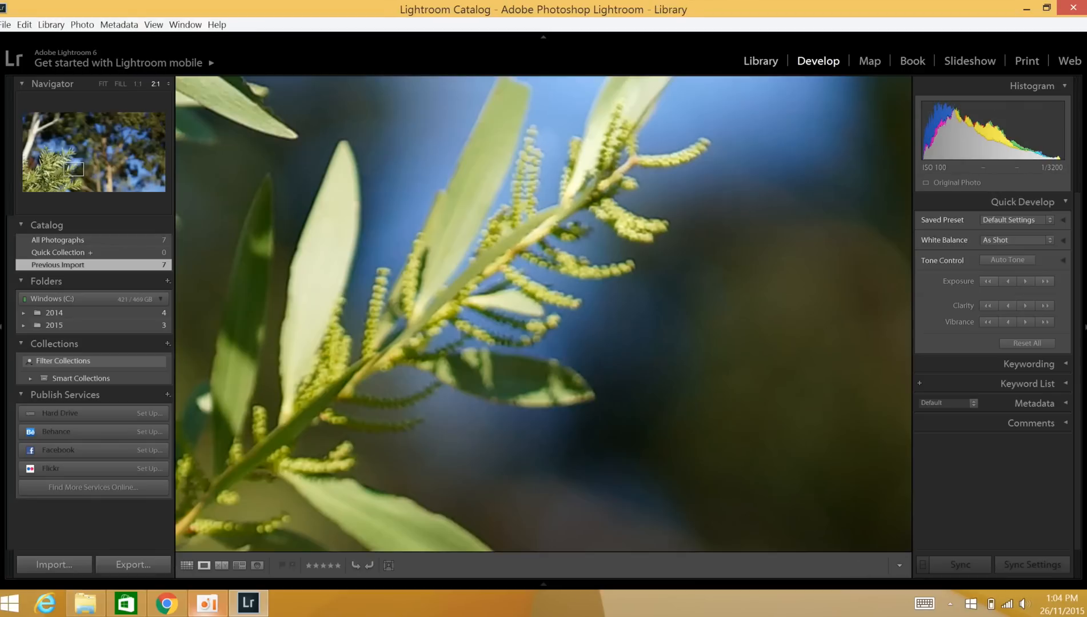
{"action": "left_click", "coordinate": [186, 565]}
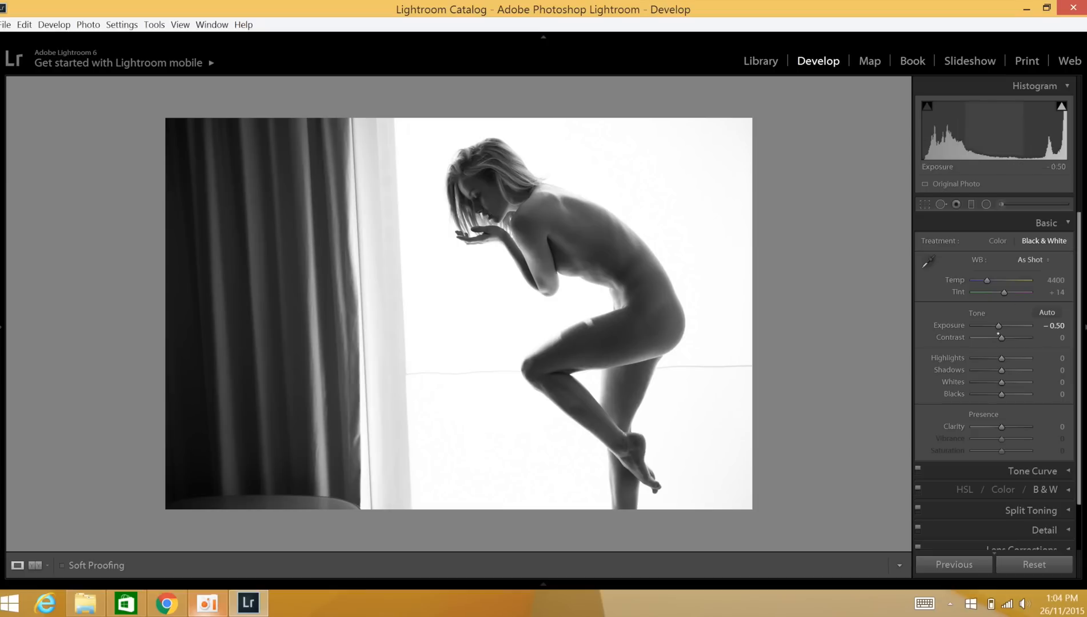
{"action": "left_click_drag", "start_coordinate": [991, 427], "coordinate": [973, 426]}
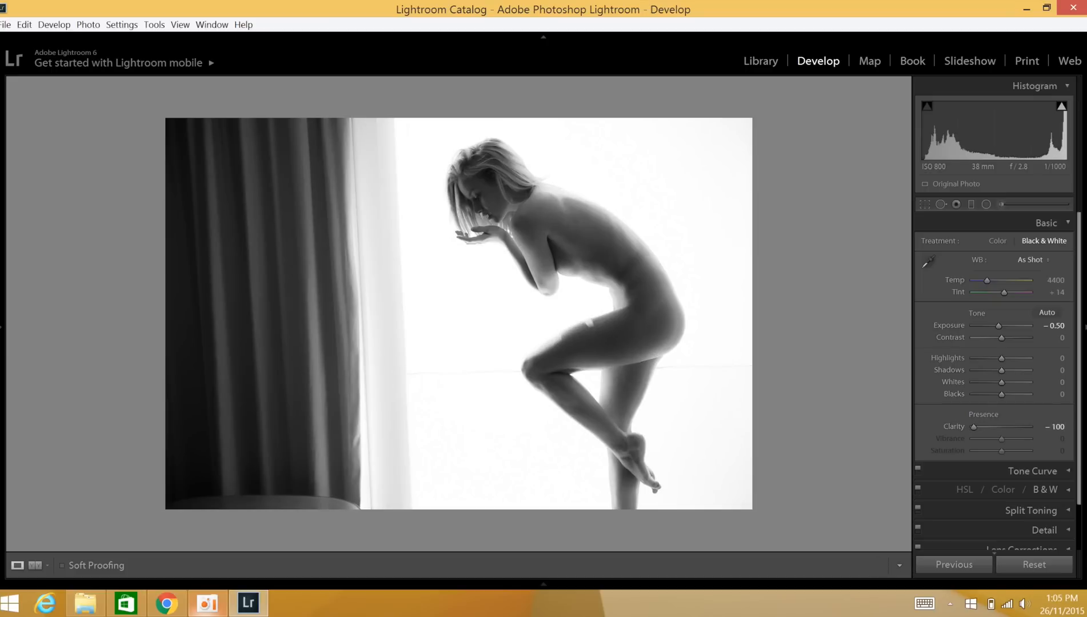
{"action": "scroll", "coordinate": [541, 347], "scroll_direction": "up", "scroll_amount": 2}
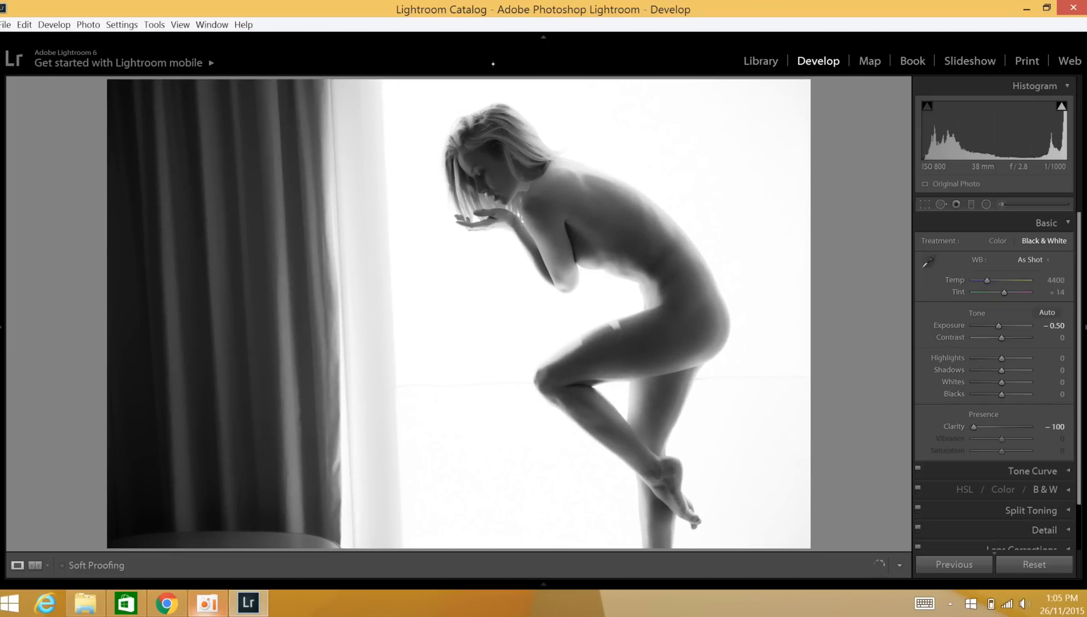
{"action": "left_click", "coordinate": [543, 37]}
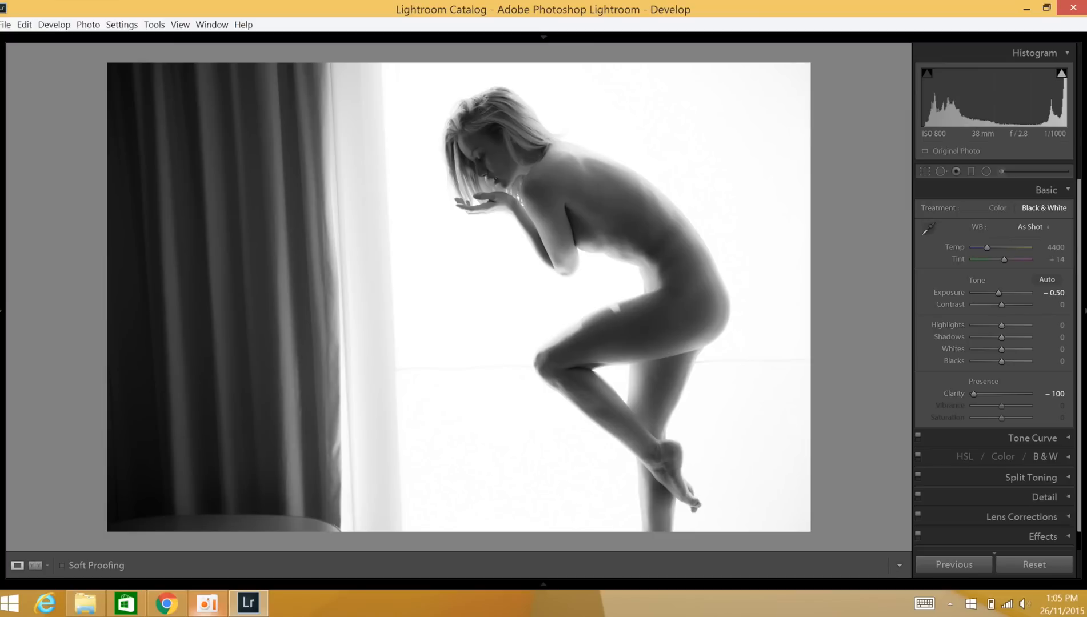
{"action": "scroll", "coordinate": [674, 238], "scroll_direction": "up", "scroll_amount": 1}
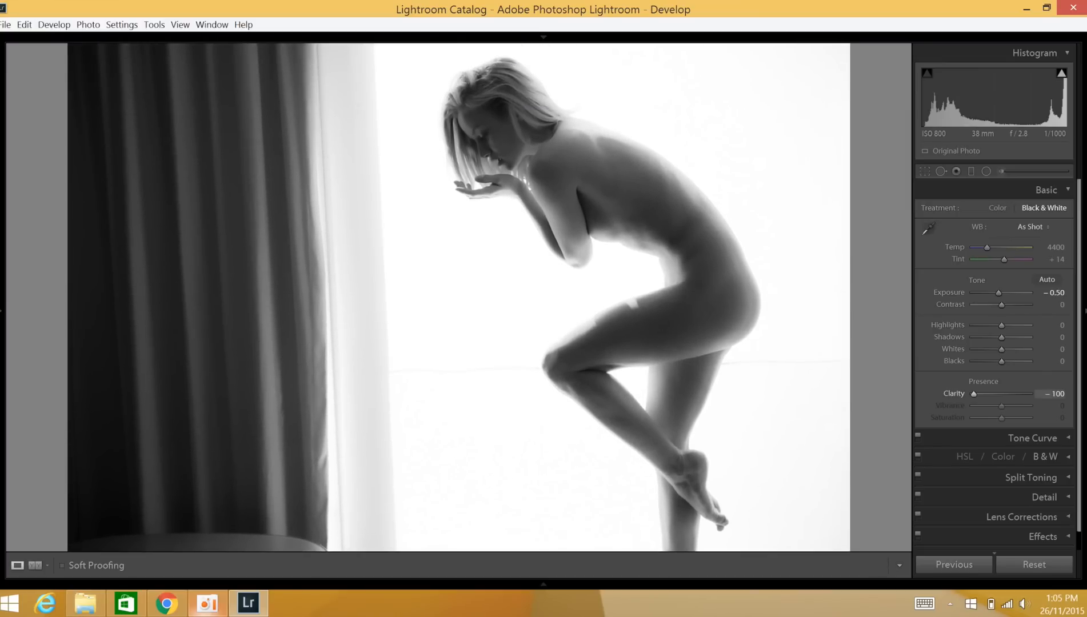
Step: Bring the overall Clarity back to +2 and configure the Adjustment Brush with Clarity -100 and Size 22.6
{"action": "left_click", "coordinate": [1001, 393]}
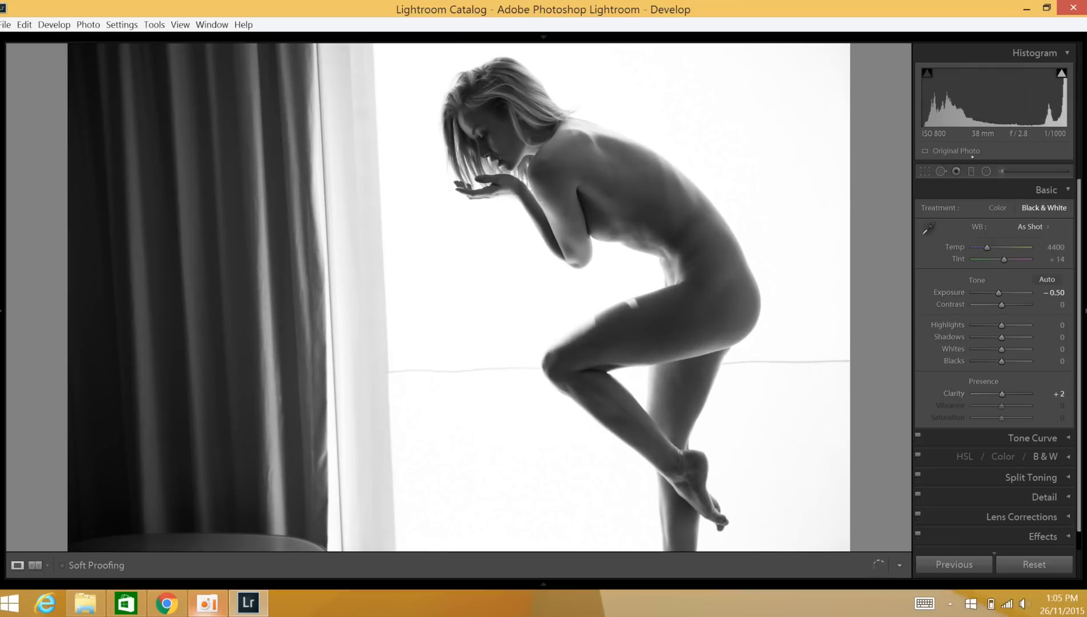
{"action": "left_click", "coordinate": [1000, 171]}
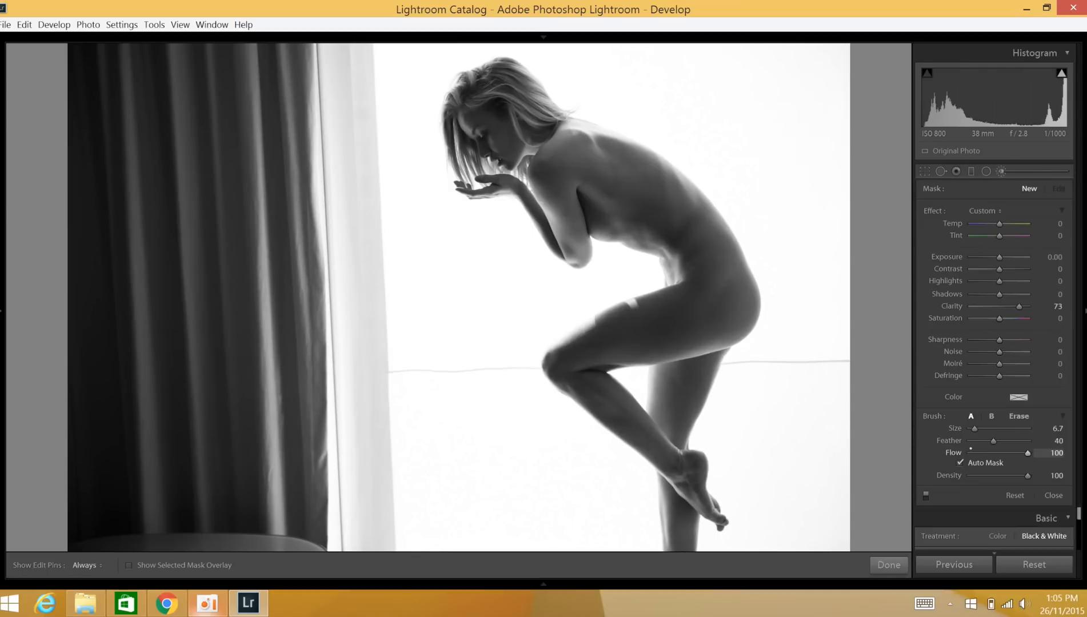
{"action": "left_click_drag", "start_coordinate": [975, 428], "coordinate": [982, 425]}
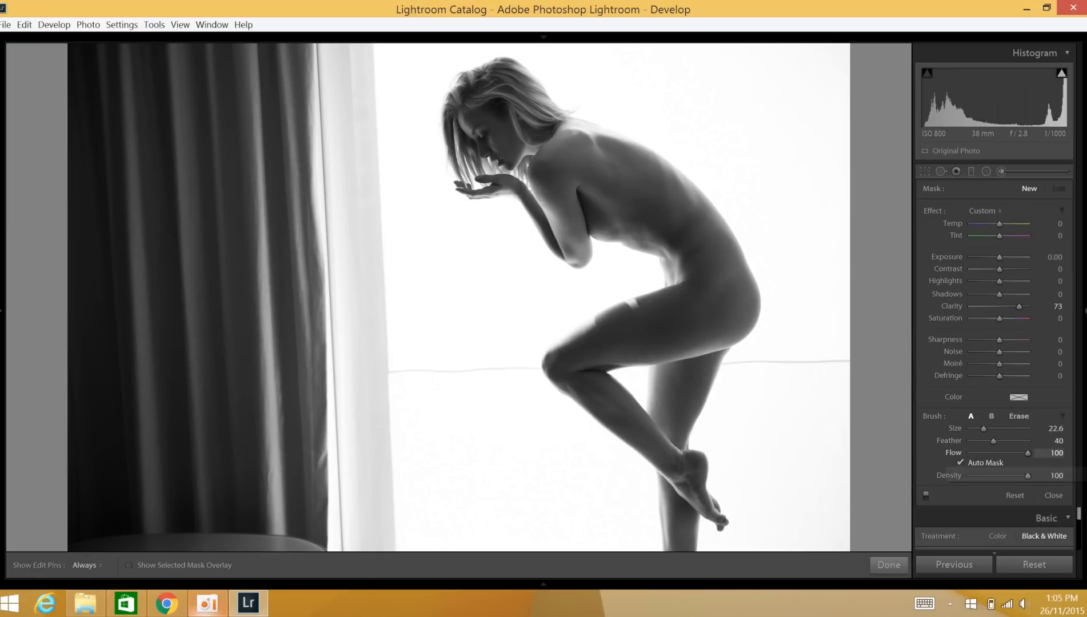
{"action": "left_click", "coordinate": [976, 306]}
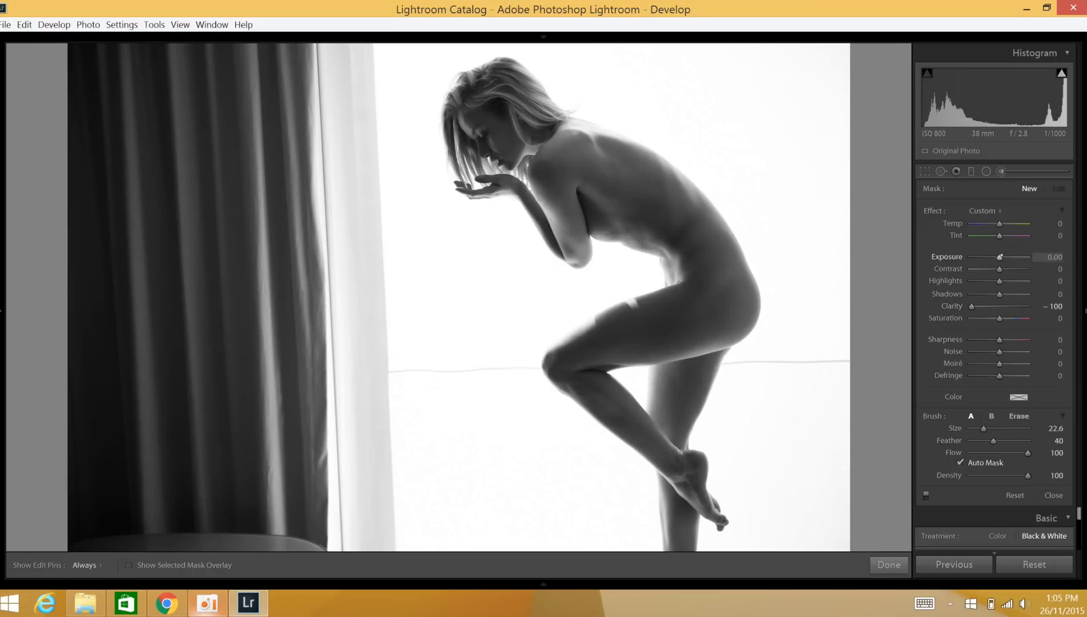
{"action": "left_click_drag", "start_coordinate": [1004, 253], "coordinate": [1004, 254]}
{"action": "double_click", "coordinate": [1001, 257]}
Step: Paint the Clarity -100 adjustment over the bright background around the woman's figure, reducing the brush Size to 15.0
{"action": "key", "text": "h"}
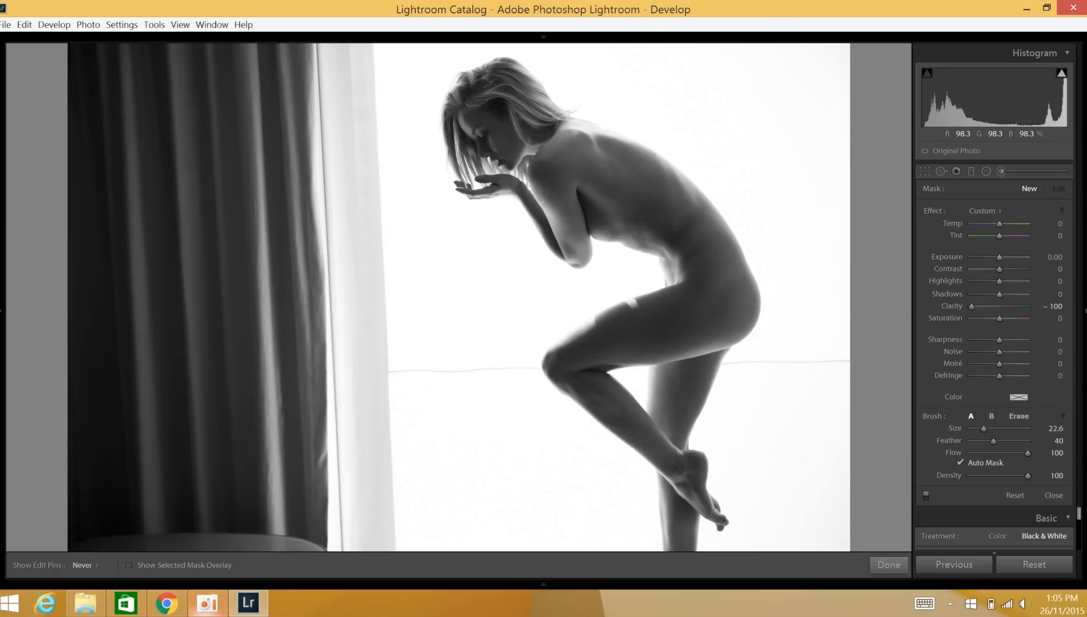
{"action": "left_click", "coordinate": [828, 496]}
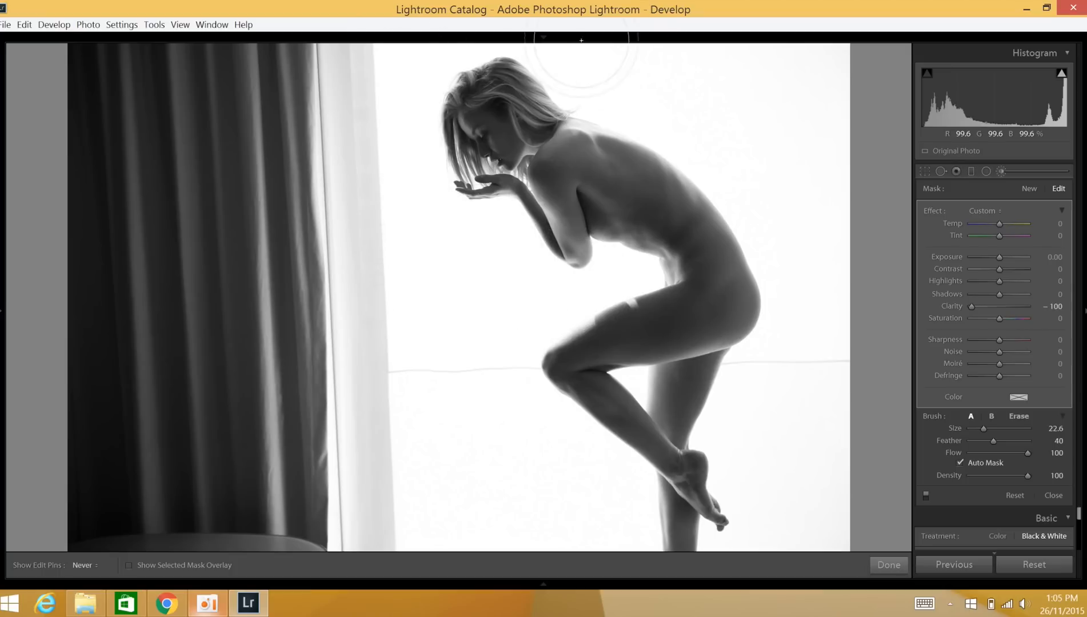
{"action": "mouse_move", "coordinate": [797, 418]}
{"action": "left_mouse_down"}
{"action": "mouse_move", "coordinate": [815, 498]}
{"action": "mouse_move", "coordinate": [810, 545]}
{"action": "mouse_move", "coordinate": [720, 544]}
{"action": "mouse_move", "coordinate": [820, 524]}
{"action": "left_mouse_up"}
{"action": "scroll", "coordinate": [627, 495], "scroll_direction": "up", "scroll_amount": 3}
{"action": "left_click_drag", "start_coordinate": [605, 155], "coordinate": [457, 501]}
{"action": "left_click_drag", "start_coordinate": [457, 188], "coordinate": [457, 435]}
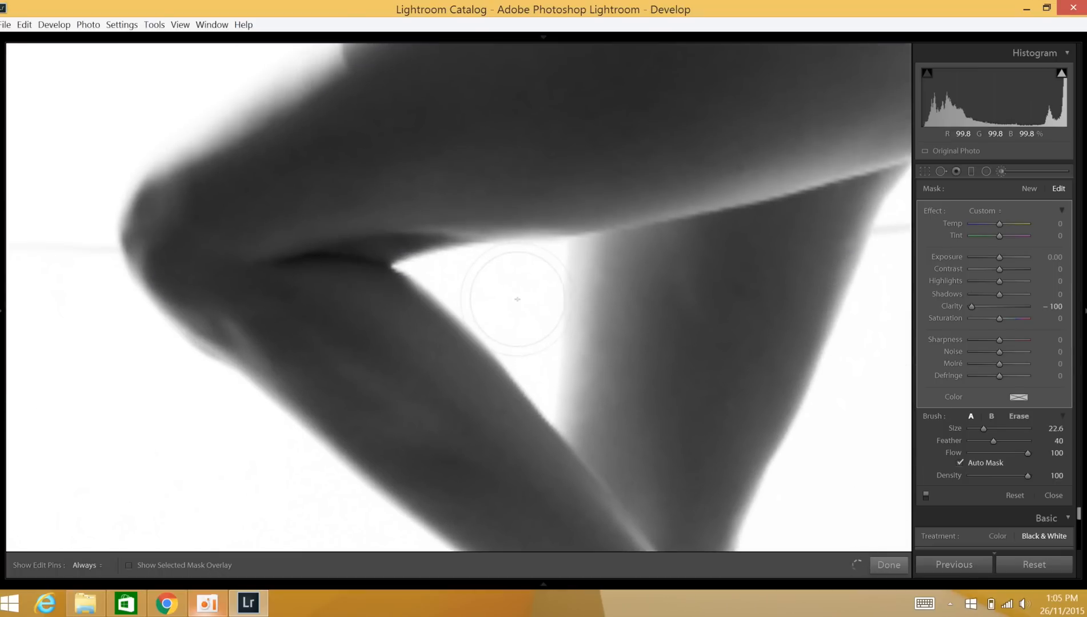
{"action": "scroll", "coordinate": [901, 428], "scroll_direction": "down", "scroll_amount": 5}
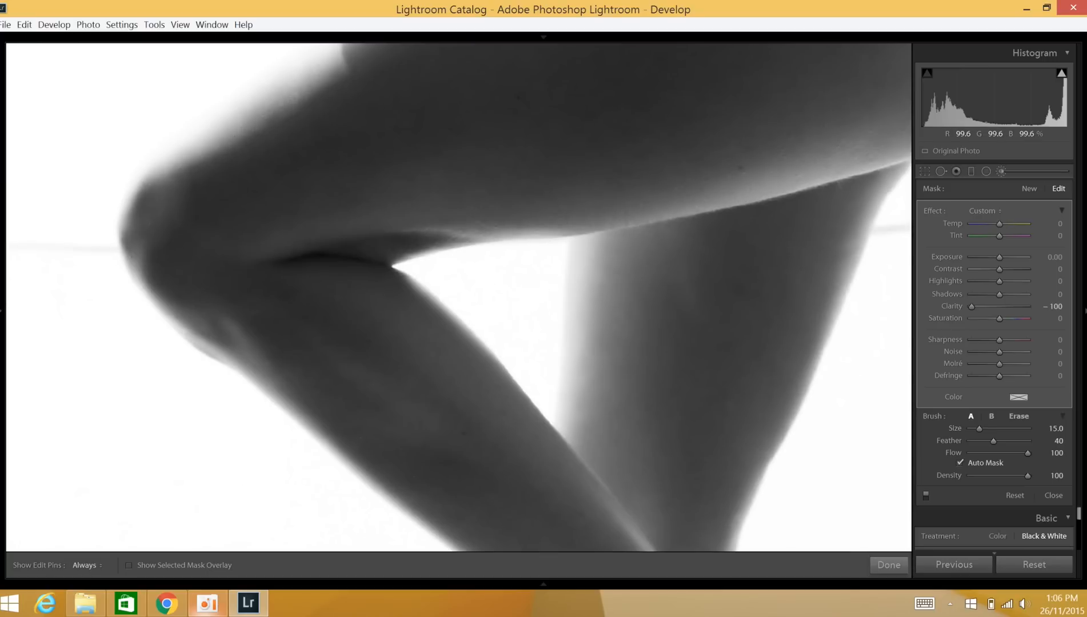
{"action": "left_click_drag", "start_coordinate": [857, 343], "coordinate": [292, 339]}
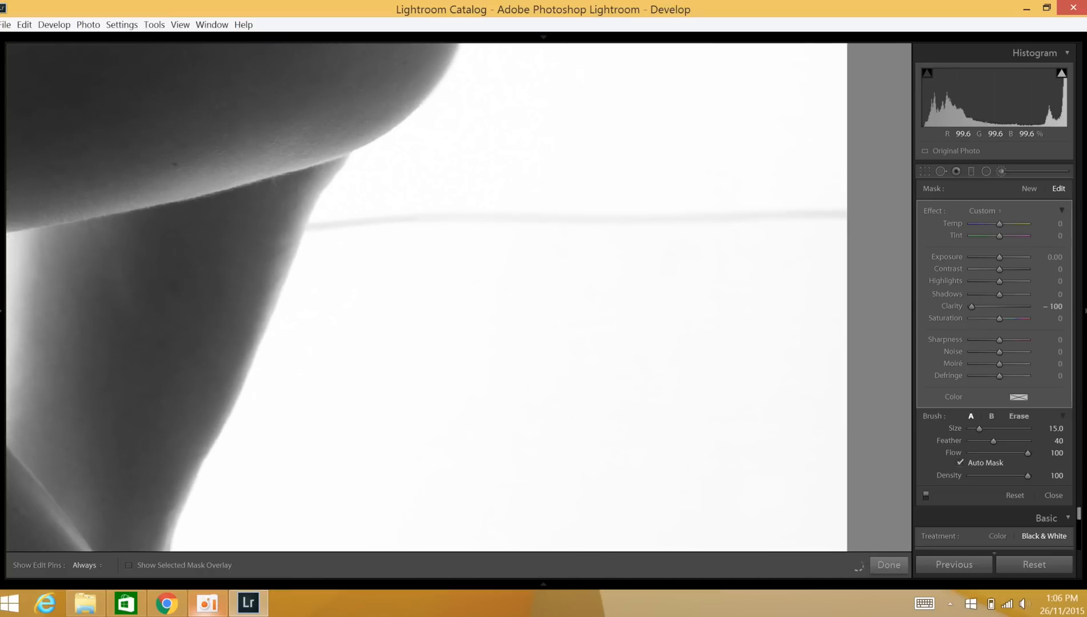